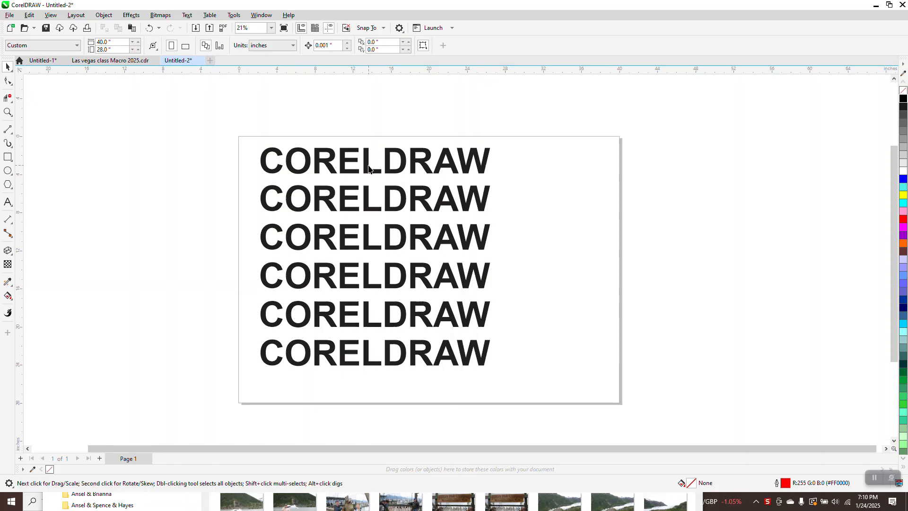
Duplicate the uppermost CORELDRAW text, fill the copy yellow and offset it slightly down and to the right.
{"action": "left_click", "coordinate": [7, 112]}
{"action": "left_click_drag", "start_coordinate": [236, 152], "coordinate": [461, 396]}
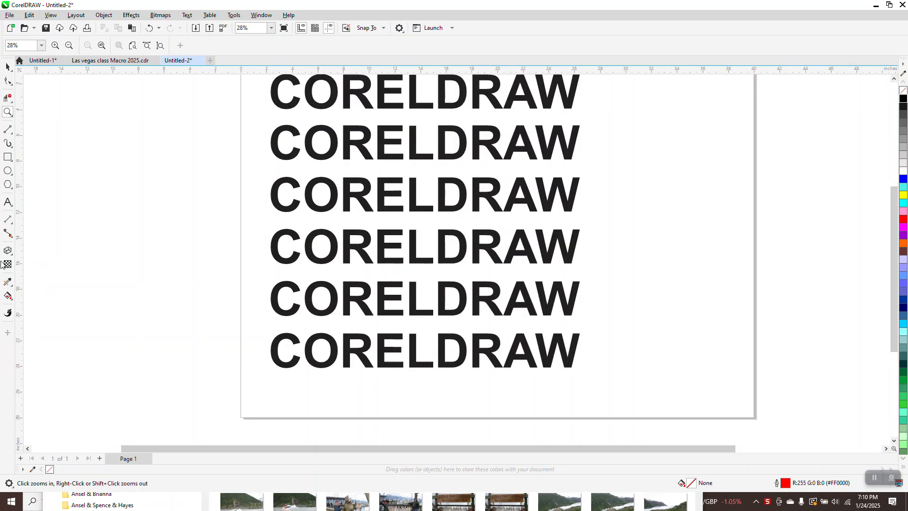
{"action": "left_click", "coordinate": [7, 66]}
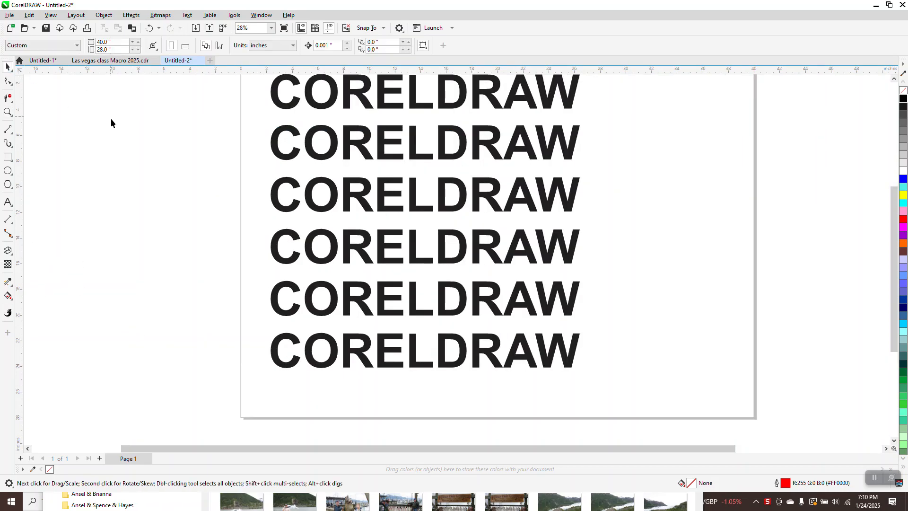
{"action": "left_click", "coordinate": [333, 101]}
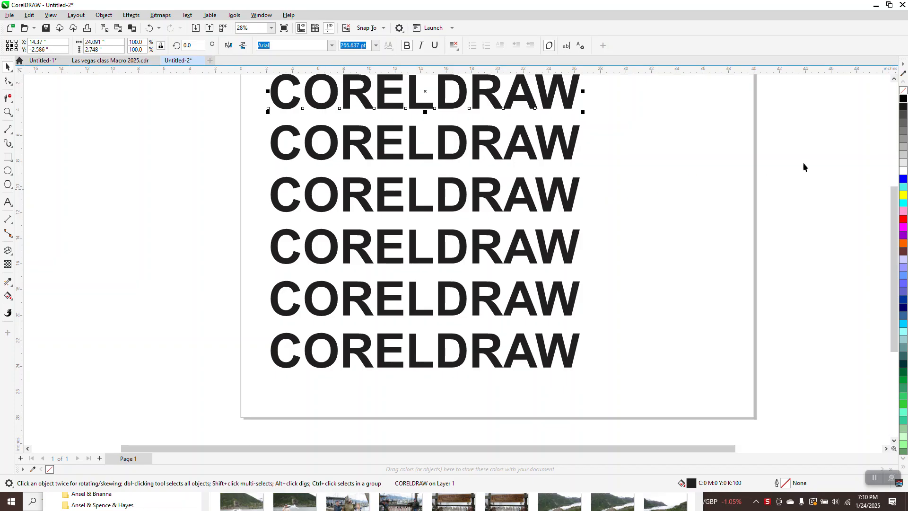
{"action": "left_click", "coordinate": [903, 196]}
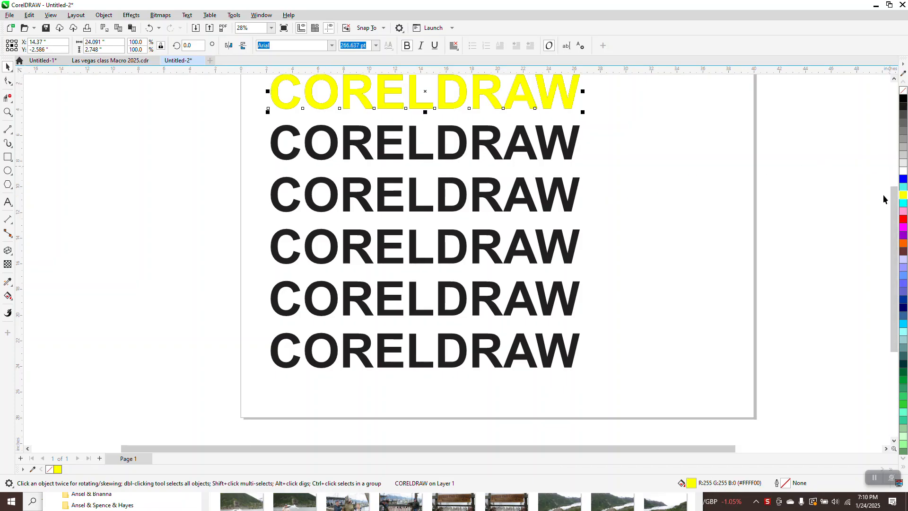
{"action": "left_click_drag", "start_coordinate": [425, 91], "coordinate": [431, 100]}
Send the yellow copy to the back of the page and move both the black text and its yellow shadow slightly upward.
{"action": "left_click", "coordinate": [7, 112]}
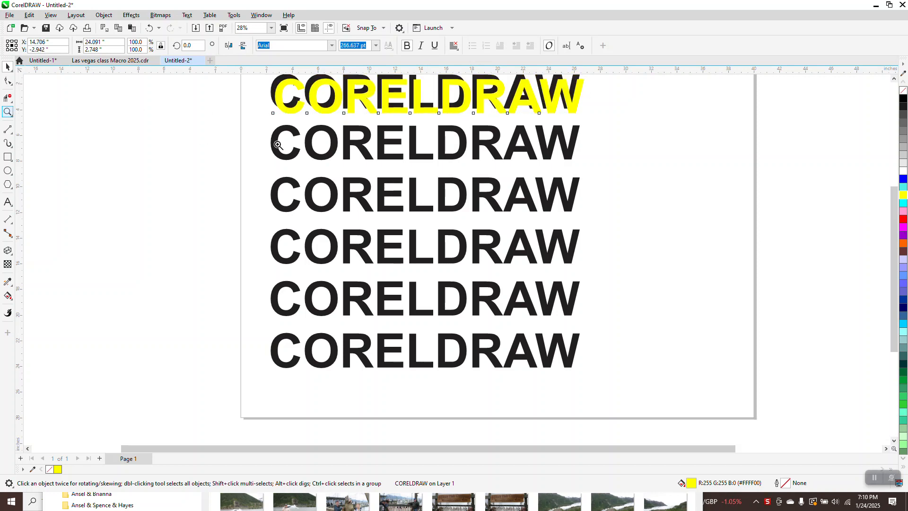
{"action": "left_click_drag", "start_coordinate": [270, 82], "coordinate": [572, 138]}
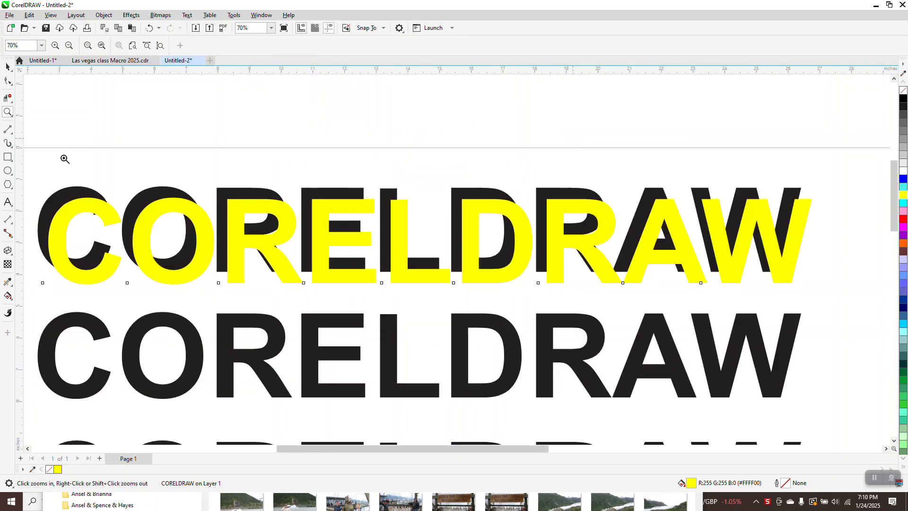
{"action": "left_click", "coordinate": [8, 67]}
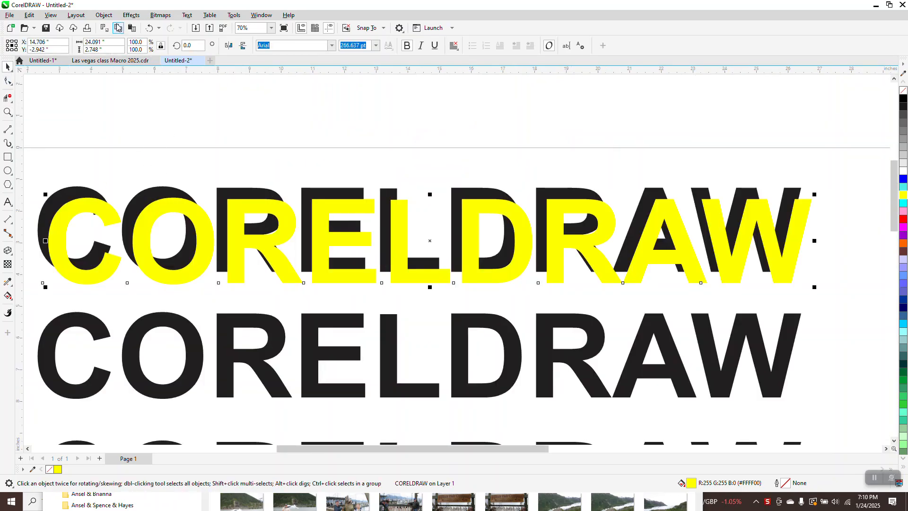
{"action": "left_click", "coordinate": [131, 15]}
{"action": "mouse_move", "coordinate": [106, 16]}
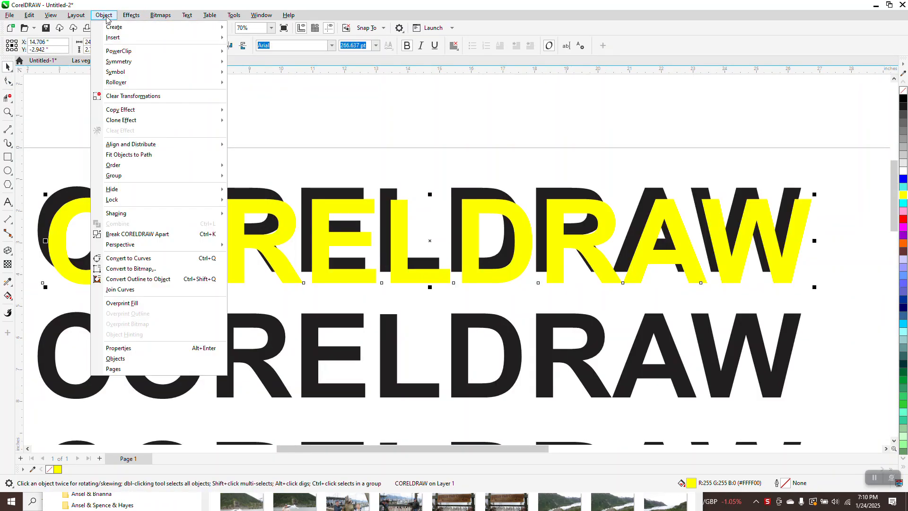
{"action": "mouse_move", "coordinate": [139, 166]}
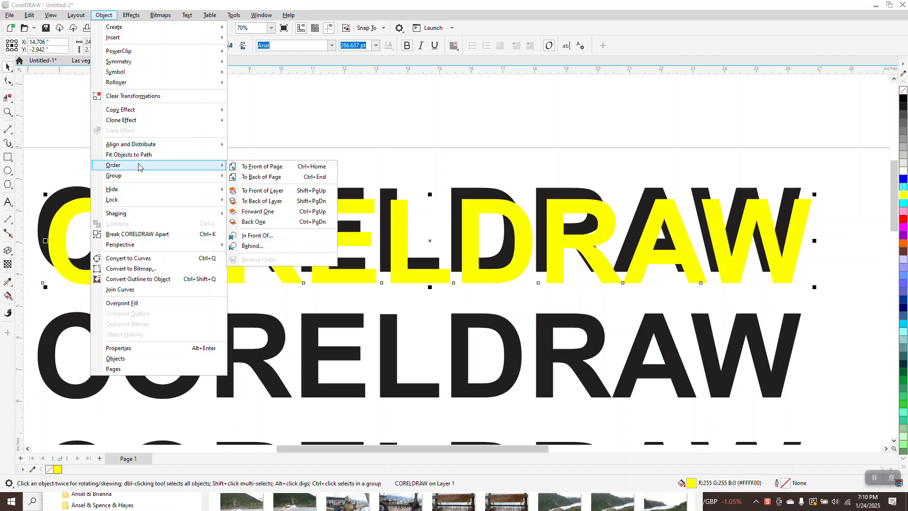
{"action": "left_click", "coordinate": [265, 177]}
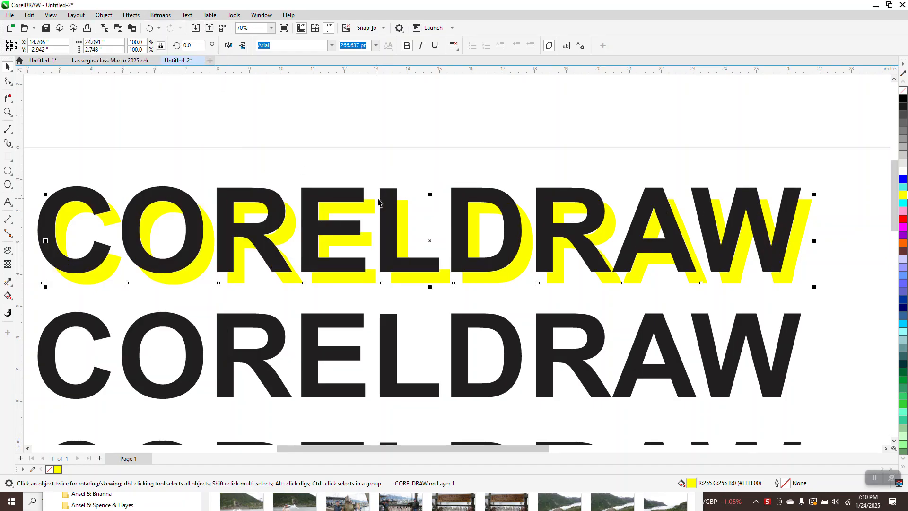
{"action": "left_click_drag", "start_coordinate": [388, 209], "coordinate": [388, 167]}
{"action": "left_click_drag", "start_coordinate": [416, 280], "coordinate": [416, 262]}
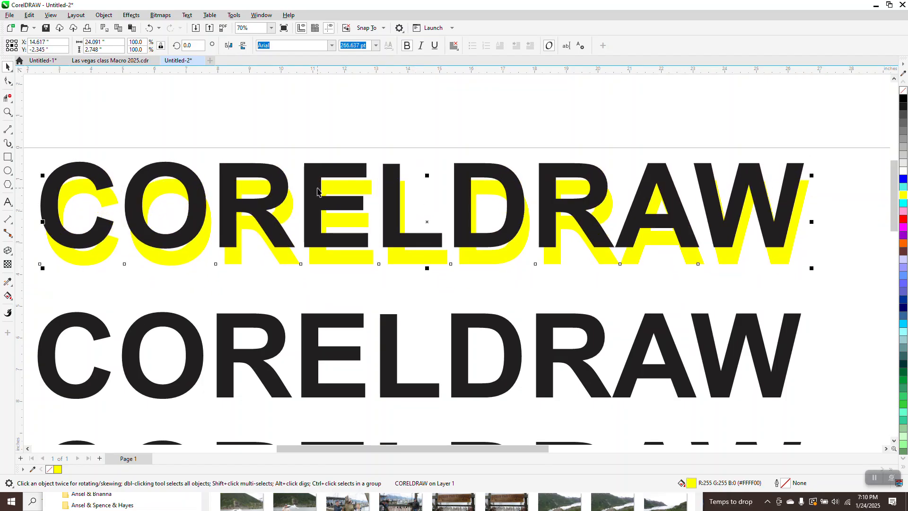
Fill the second CORELDRAW line with grey (RGB 179, 179, 179) and move it up beneath the first line.
{"action": "scroll", "coordinate": [345, 263], "scroll_direction": "down", "scroll_amount": 1}
{"action": "left_click", "coordinate": [342, 296]}
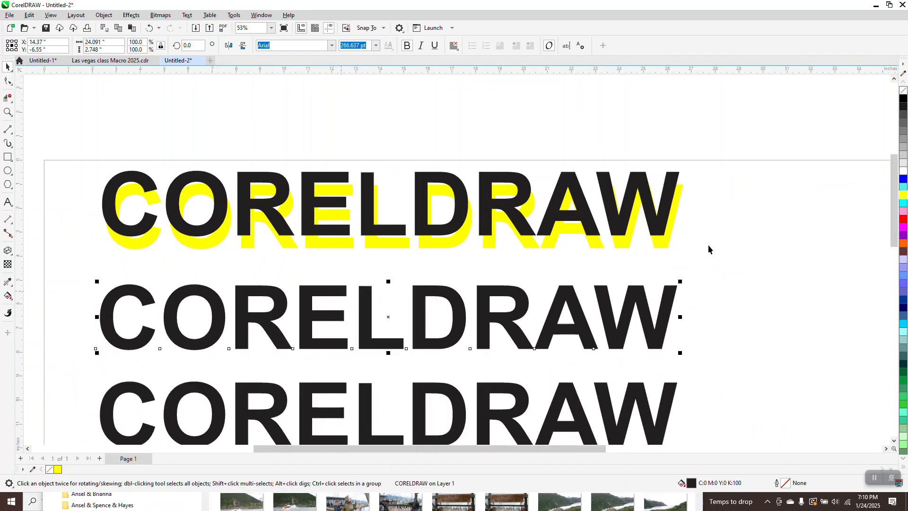
{"action": "left_click", "coordinate": [904, 155]}
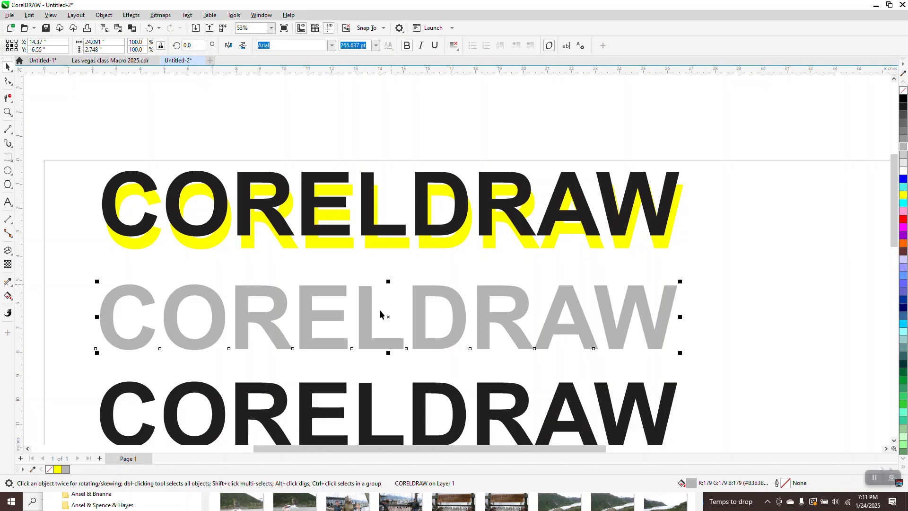
{"action": "left_click_drag", "start_coordinate": [385, 315], "coordinate": [386, 296]}
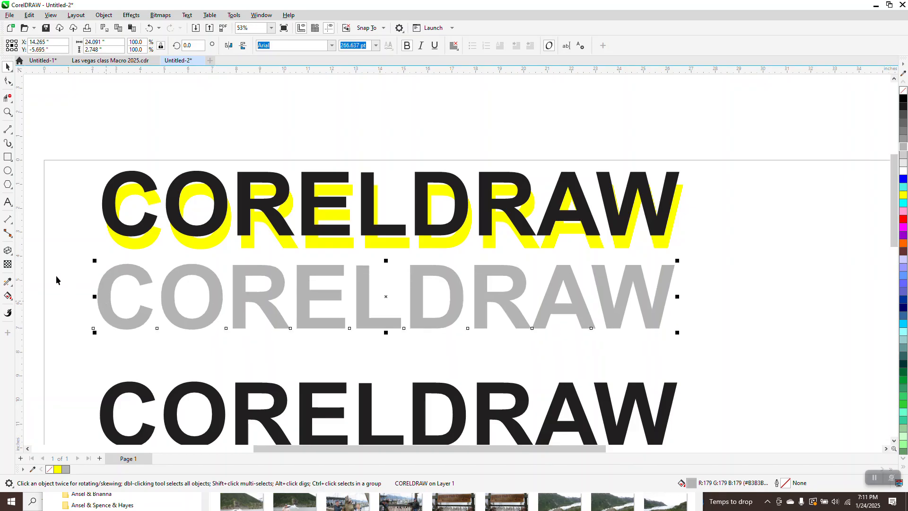
Apply a drop shadow to the grey text from its center, offset about 0.105" right and 0.284" down.
{"action": "left_click", "coordinate": [13, 254]}
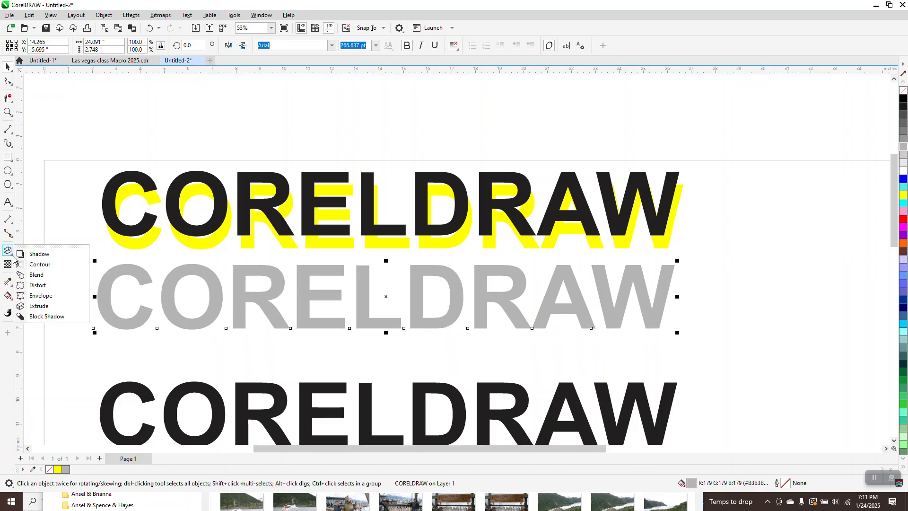
{"action": "left_click", "coordinate": [38, 255]}
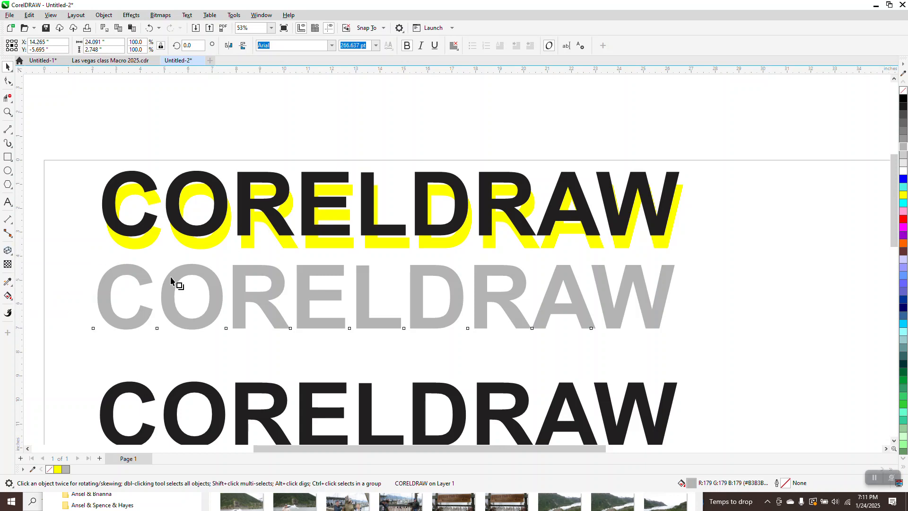
{"action": "left_click", "coordinate": [341, 309]}
{"action": "left_click_drag", "start_coordinate": [341, 308], "coordinate": [400, 336]}
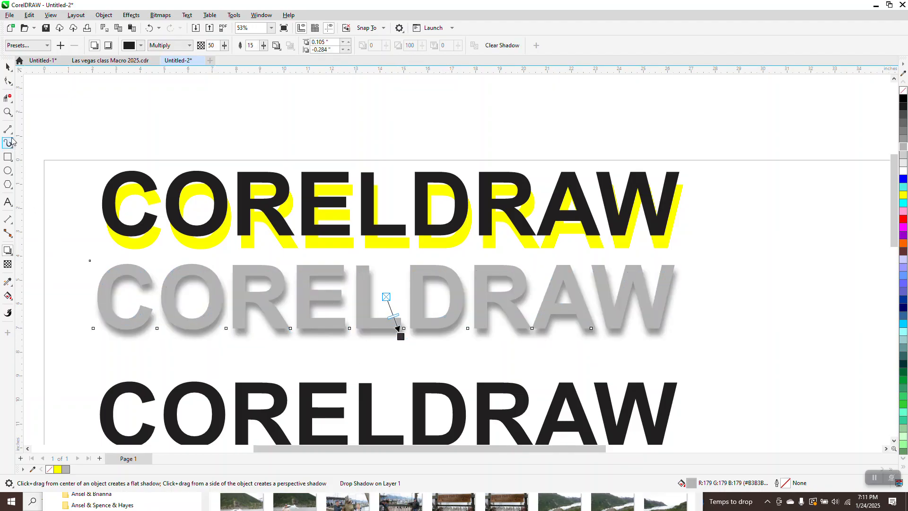
Fill the drop-shadowed text with yellow and give it a black hairline outline.
{"action": "left_click", "coordinate": [8, 114]}
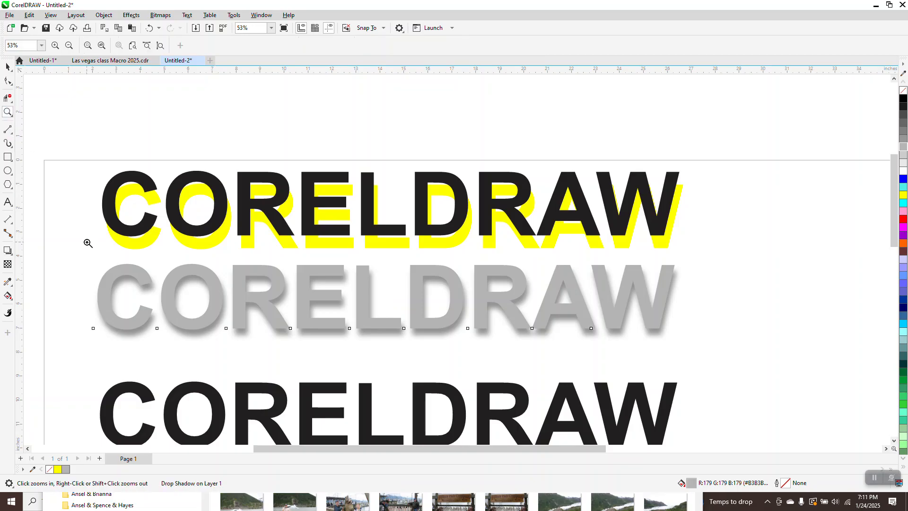
{"action": "left_click_drag", "start_coordinate": [237, 340], "coordinate": [239, 337]}
{"action": "right_click", "coordinate": [233, 318]}
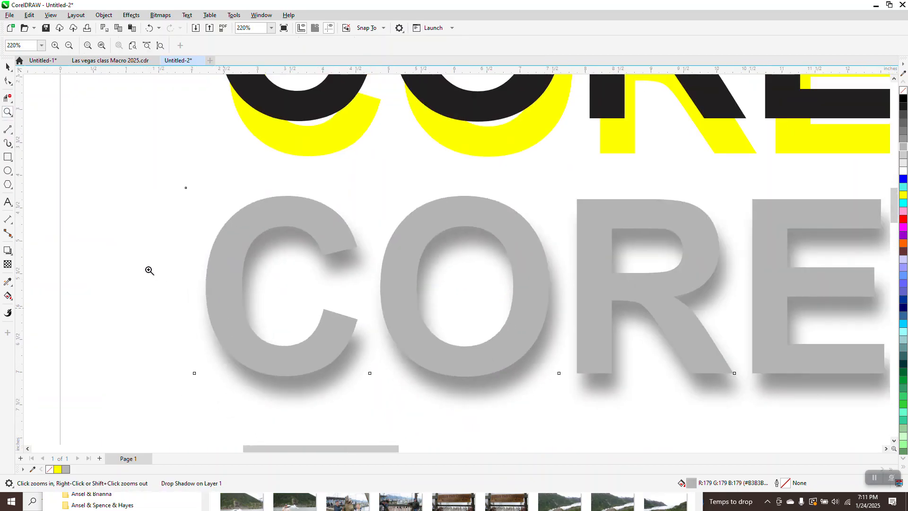
{"action": "right_click", "coordinate": [143, 257]}
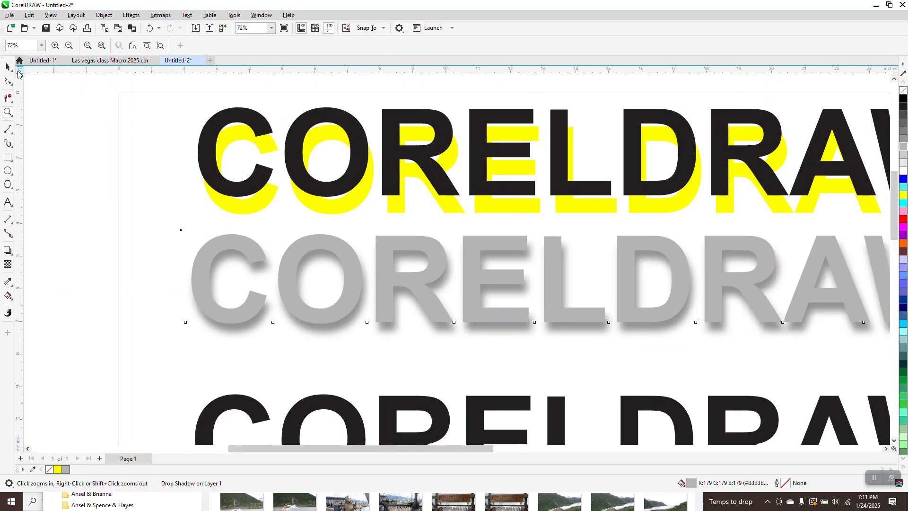
{"action": "key", "text": "space"}
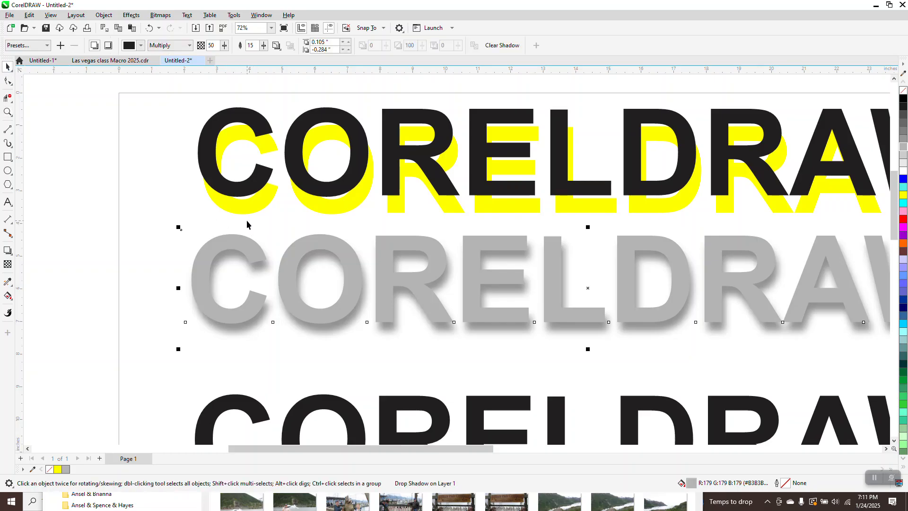
{"action": "left_click", "coordinate": [222, 243]}
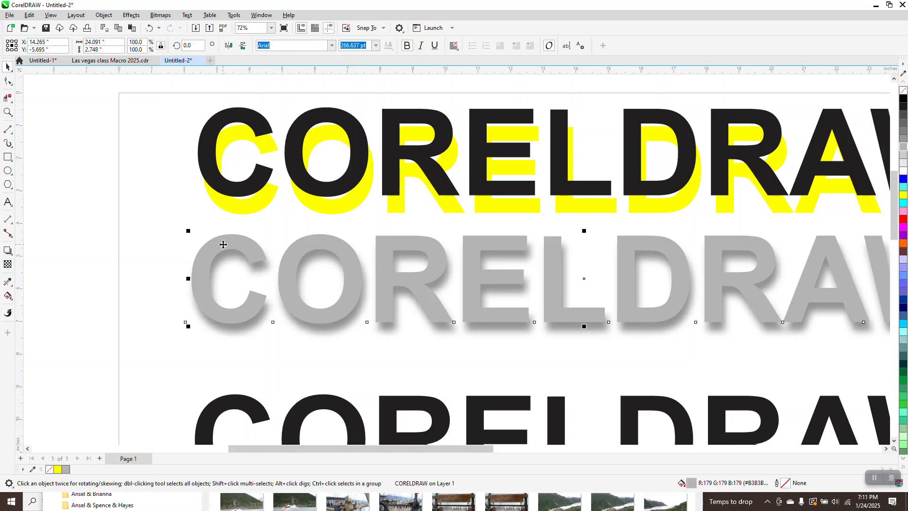
{"action": "left_click", "coordinate": [903, 195]}
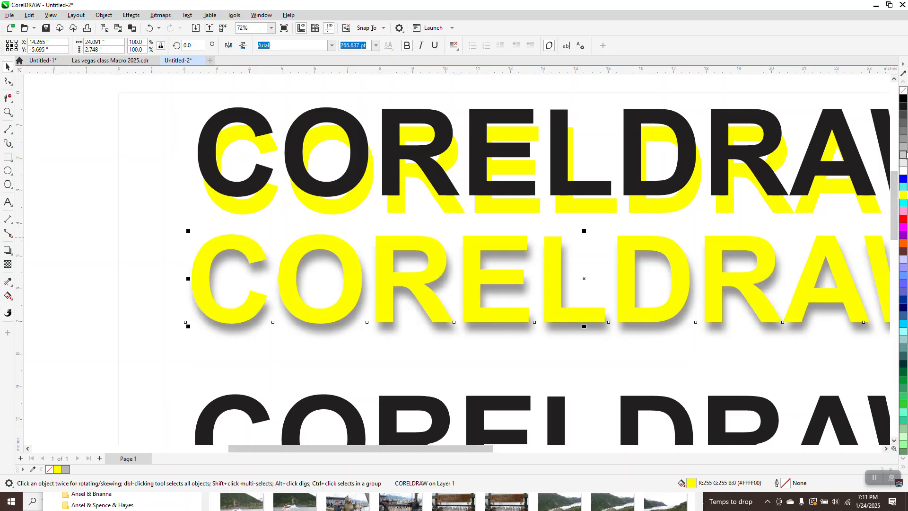
{"action": "right_click", "coordinate": [903, 98]}
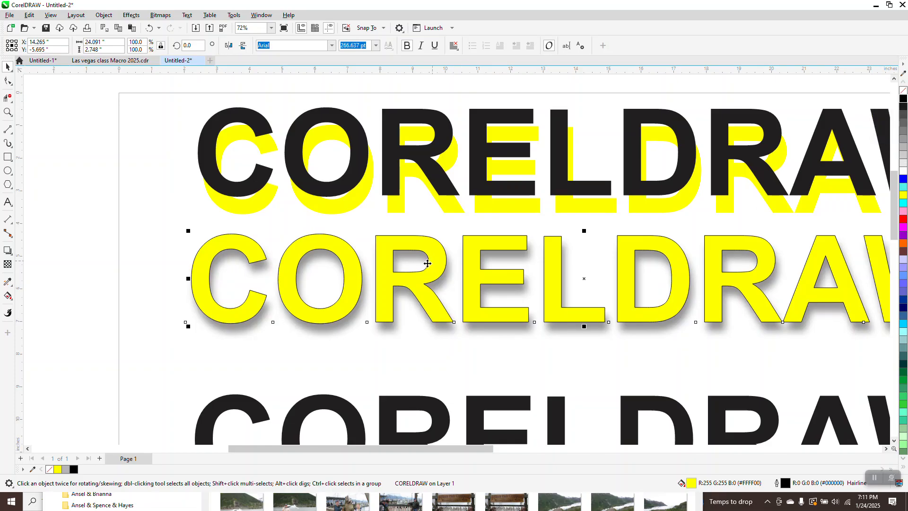
Move the third CORELDRAW line up beneath the yellow text and fill it with light grey (RGB 204, 204, 204).
{"action": "scroll", "coordinate": [331, 334], "scroll_direction": "down", "scroll_amount": 1}
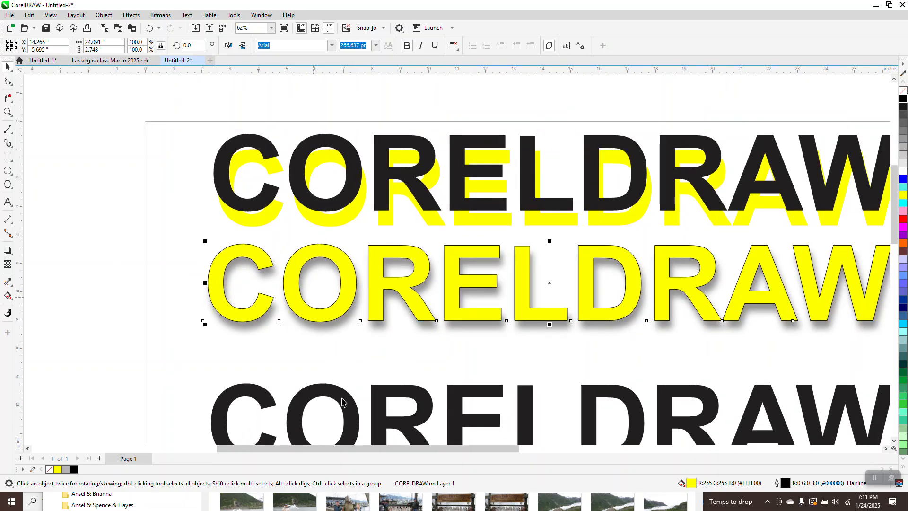
{"action": "scroll", "coordinate": [342, 403], "scroll_direction": "down", "scroll_amount": 1}
{"action": "left_click_drag", "start_coordinate": [338, 395], "coordinate": [338, 366]}
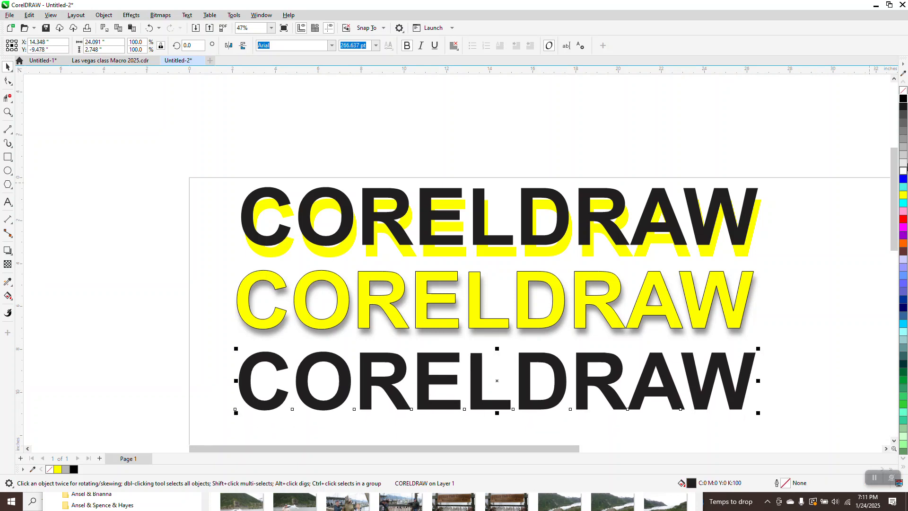
{"action": "left_click", "coordinate": [904, 157]}
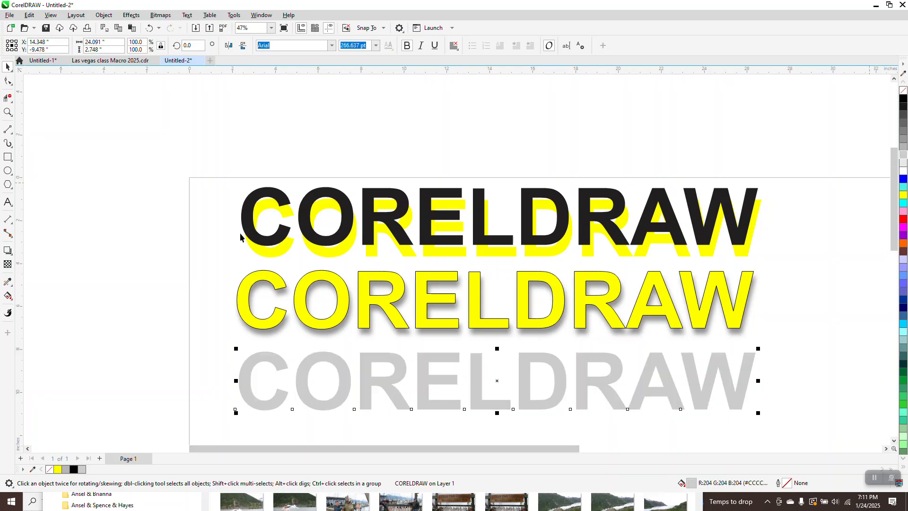
Add a block shadow to the light grey text, extending down and to the left about 0.97" deep at about 197°.
{"action": "left_click", "coordinate": [11, 257]}
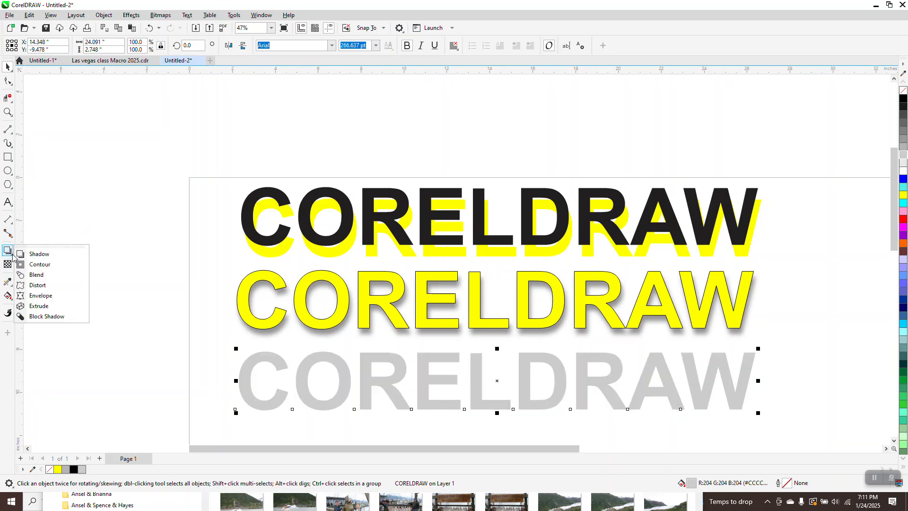
{"action": "left_click", "coordinate": [47, 317]}
{"action": "left_click_drag", "start_coordinate": [497, 381], "coordinate": [453, 392]}
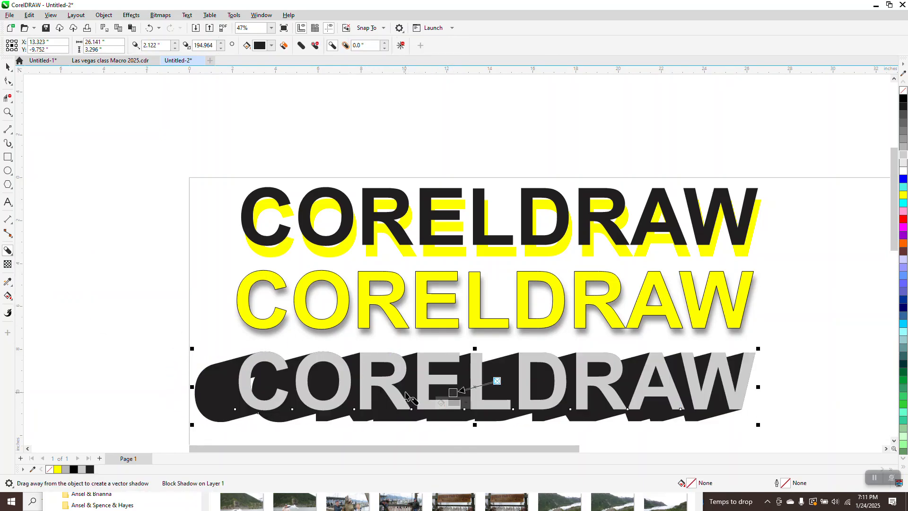
{"action": "left_click_drag", "start_coordinate": [453, 392], "coordinate": [469, 389]}
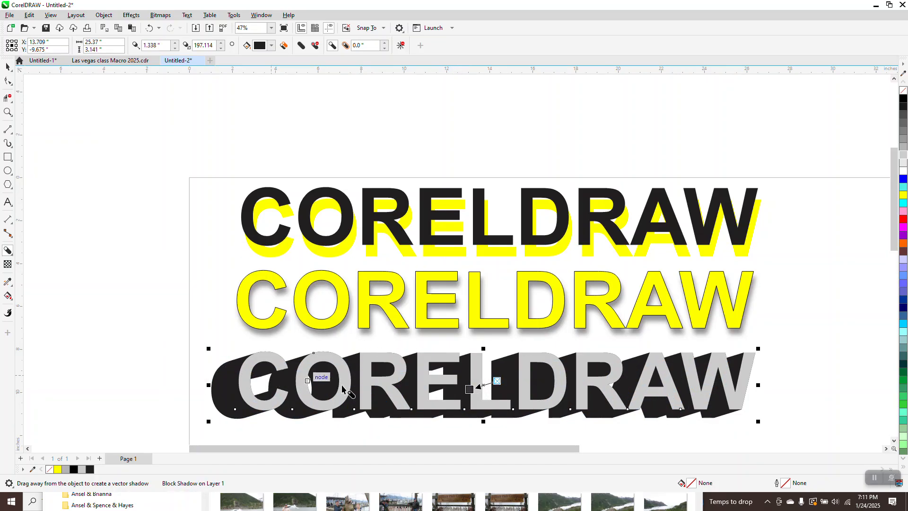
{"action": "left_click_drag", "start_coordinate": [470, 389], "coordinate": [477, 387]}
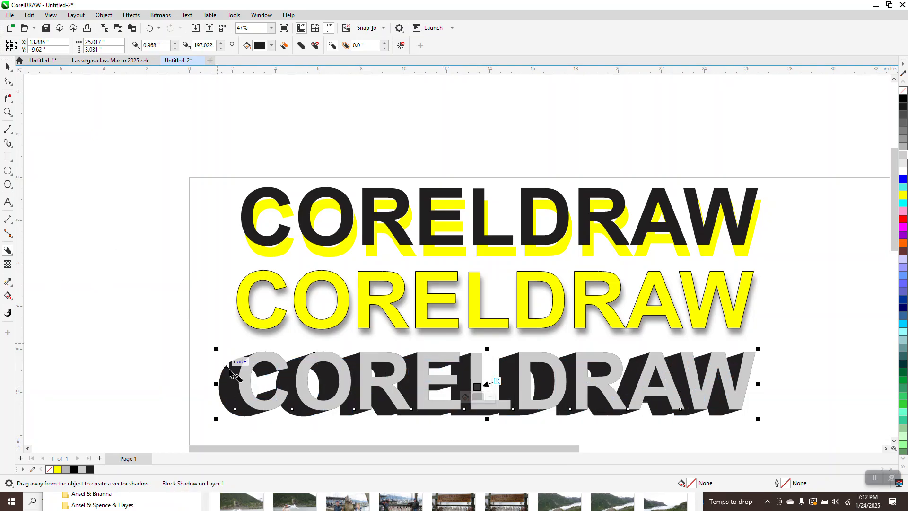
Break the block shadow apart from the light grey text and fill the separated shadow curve with black.
{"action": "left_click", "coordinate": [105, 16]}
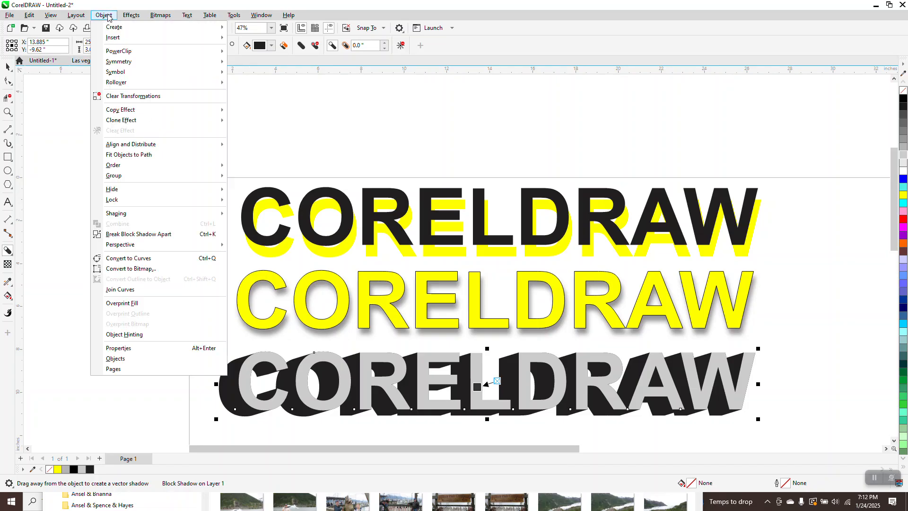
{"action": "left_click", "coordinate": [138, 234]}
{"action": "key", "text": "space"}
{"action": "left_click", "coordinate": [227, 379]}
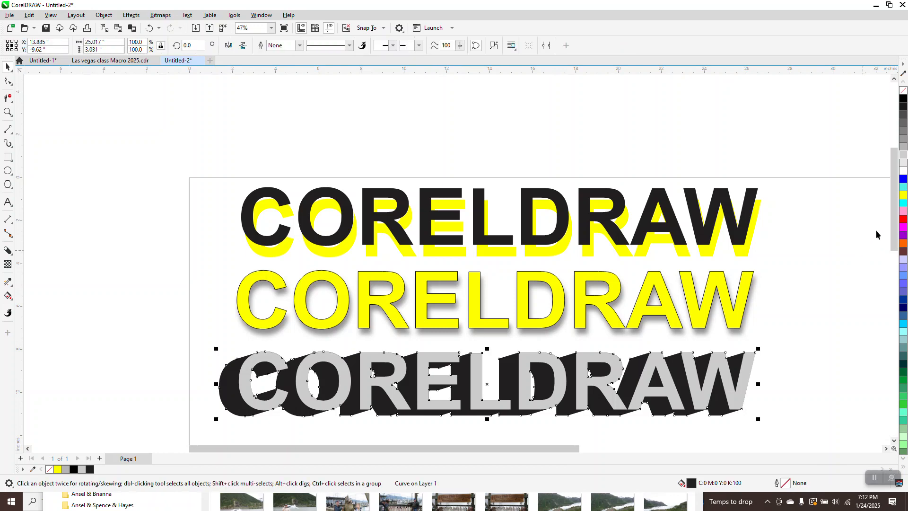
{"action": "left_click", "coordinate": [903, 189]}
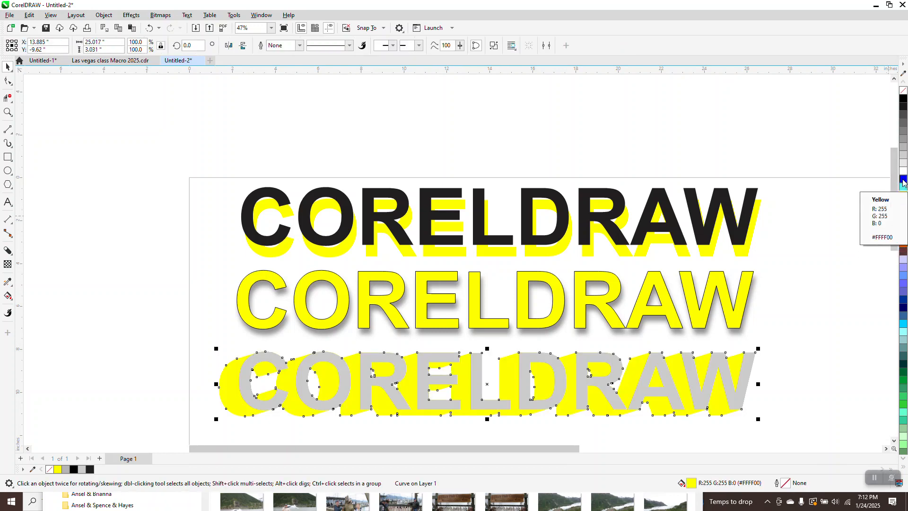
{"action": "left_click", "coordinate": [904, 99]}
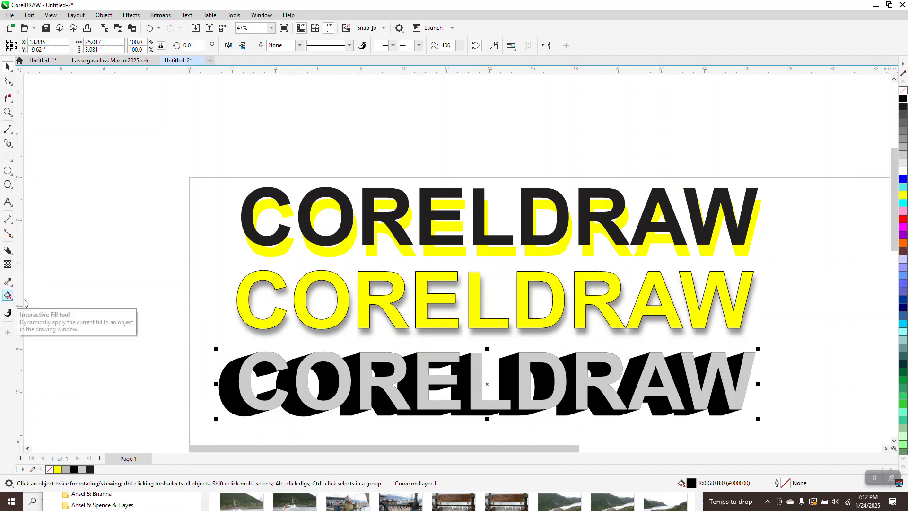
Fill the separated block shadow with red and apply a horizontal linear fountain fill running from red to yellow.
{"action": "left_click", "coordinate": [903, 220]}
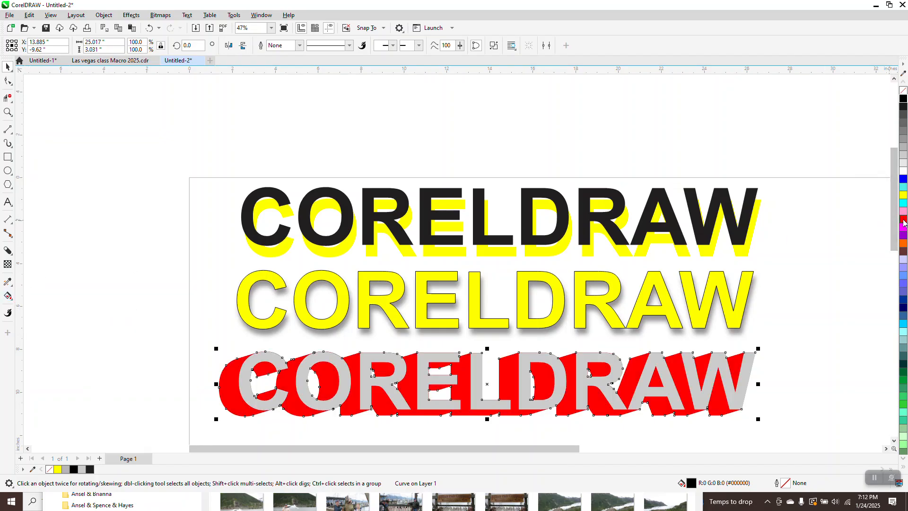
{"action": "left_click", "coordinate": [12, 286]}
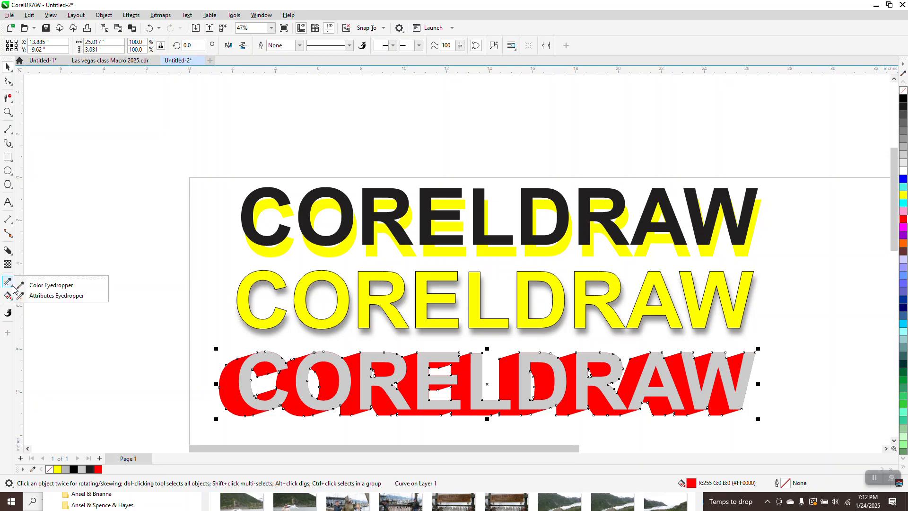
{"action": "left_click", "coordinate": [11, 298]}
{"action": "left_click", "coordinate": [23, 301]}
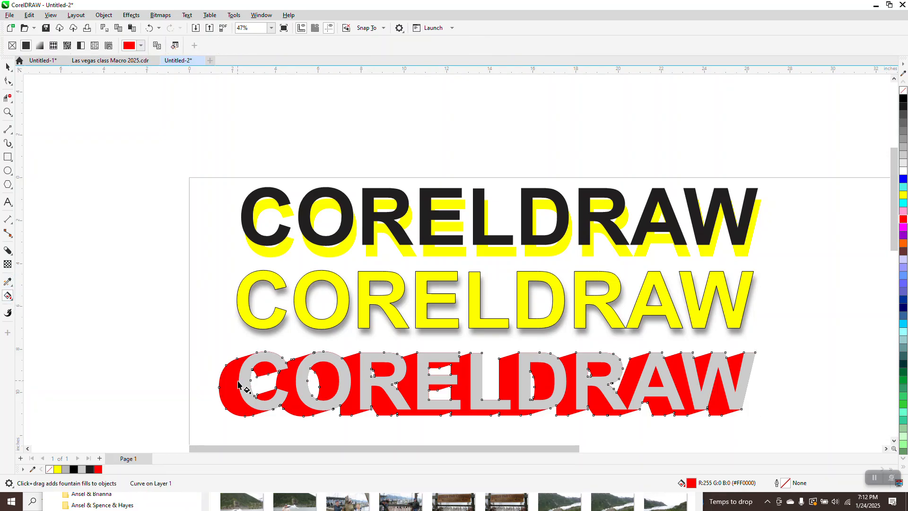
{"action": "left_click_drag", "start_coordinate": [231, 382], "coordinate": [758, 383]}
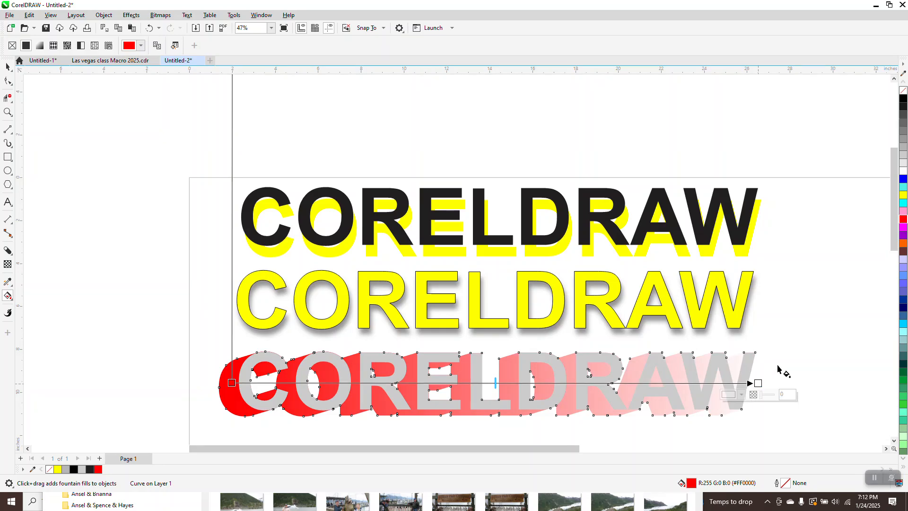
{"action": "left_click_drag", "start_coordinate": [824, 313], "coordinate": [759, 383]}
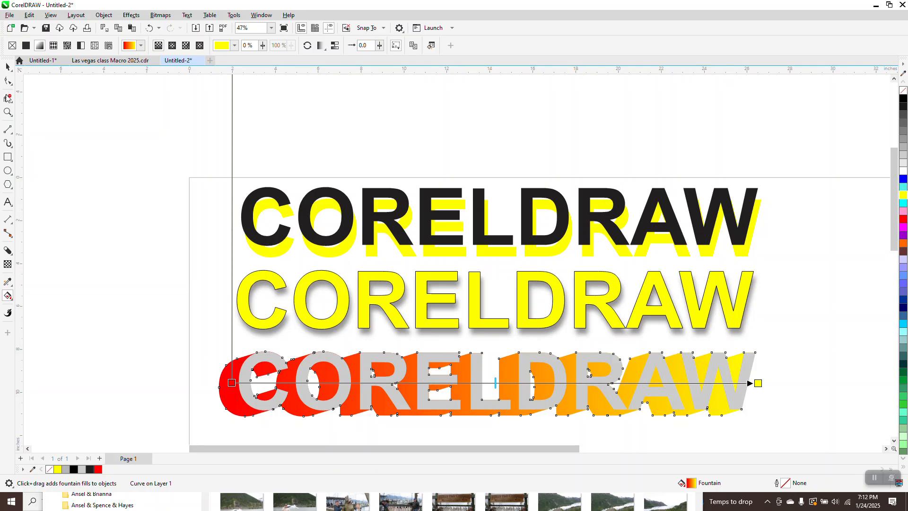
Draw a black-filled rectangle about 32.4" by 7.3" over the gradient-shadowed text and send it behind the lettering.
{"action": "left_click", "coordinate": [7, 157]}
{"action": "scroll", "coordinate": [172, 161], "scroll_direction": "down", "scroll_amount": 1}
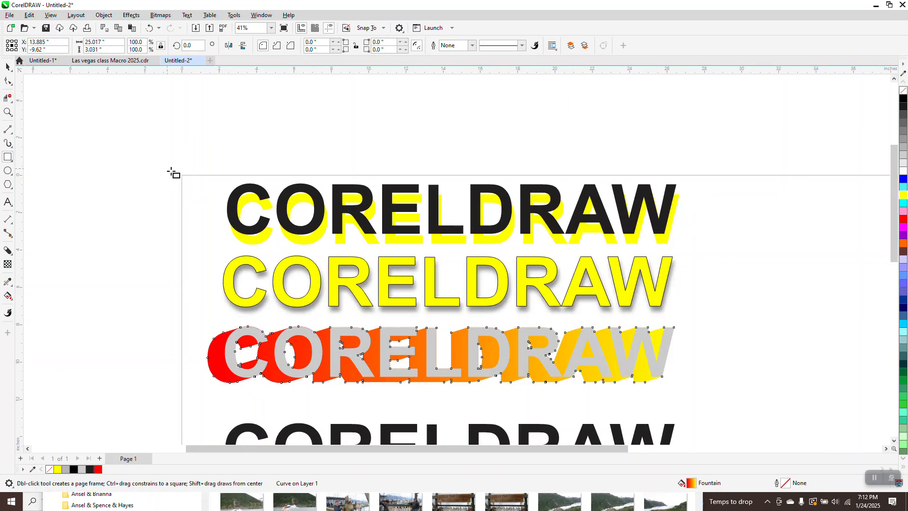
{"action": "mouse_move", "coordinate": [171, 276]}
{"action": "left_mouse_down"}
{"action": "mouse_move", "coordinate": [302, 361]}
{"action": "mouse_move", "coordinate": [776, 415]}
{"action": "left_mouse_up"}
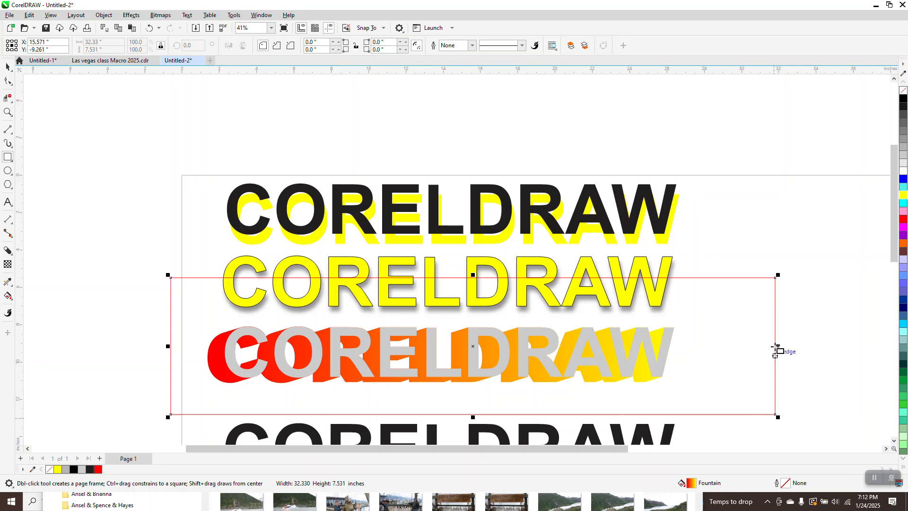
{"action": "left_click", "coordinate": [903, 98]}
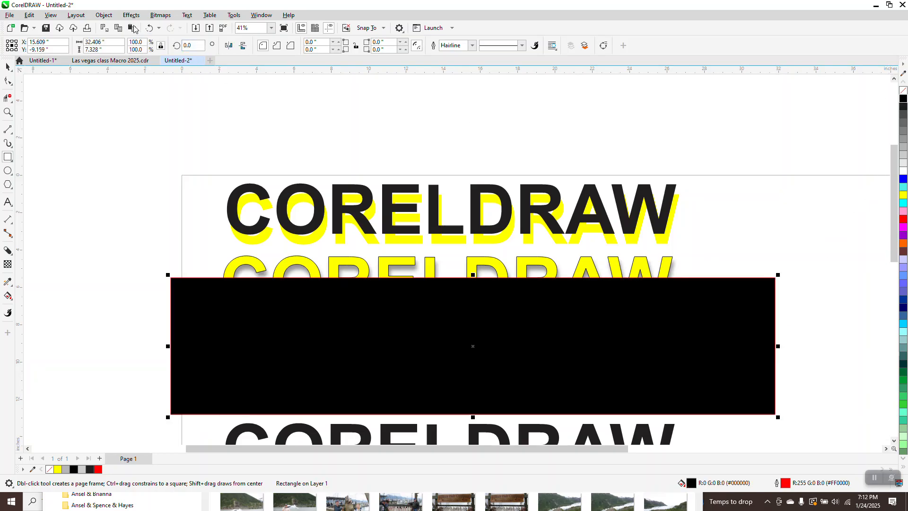
{"action": "left_click", "coordinate": [107, 17]}
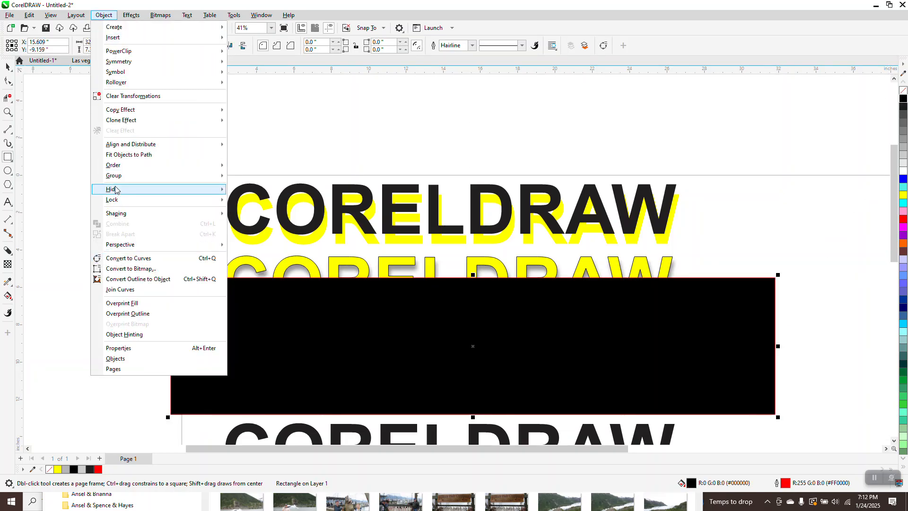
{"action": "mouse_move", "coordinate": [118, 165]}
{"action": "left_click", "coordinate": [242, 178]}
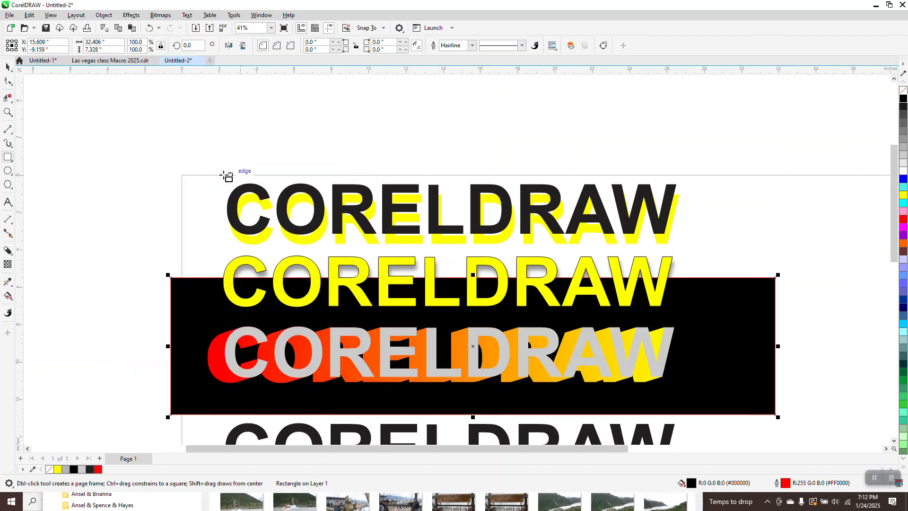
Move the black rectangle away from the text to the area beyond the page's upper-right corner.
{"action": "scroll", "coordinate": [321, 400], "scroll_direction": "down", "scroll_amount": 1}
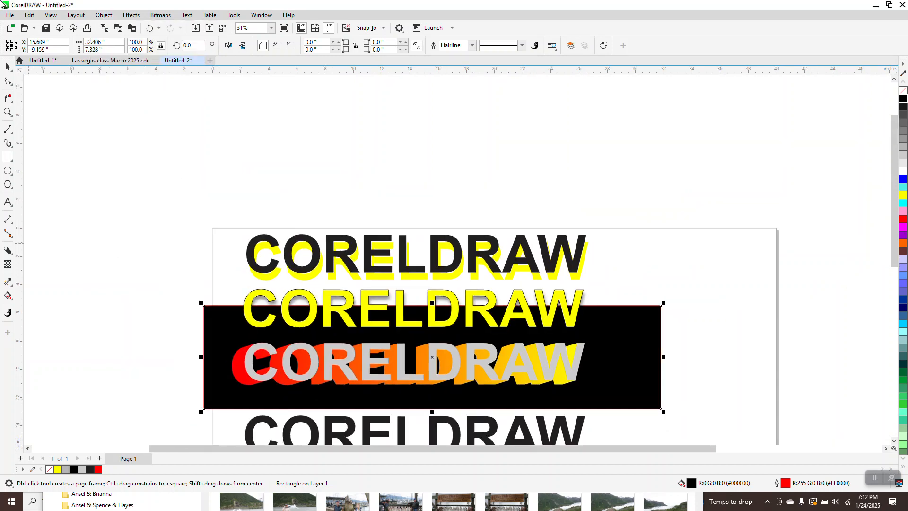
{"action": "left_click", "coordinate": [8, 66]}
{"action": "scroll", "coordinate": [98, 93], "scroll_direction": "down", "scroll_amount": 1}
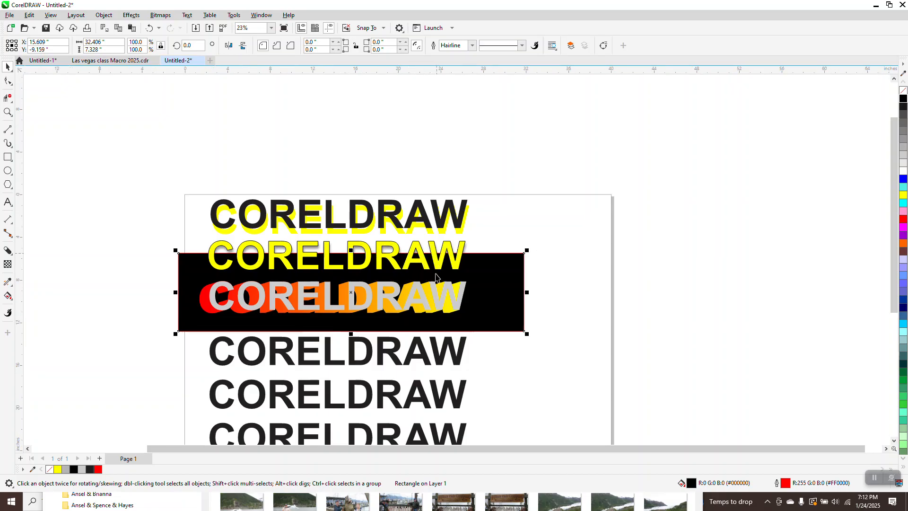
{"action": "left_click_drag", "start_coordinate": [495, 269], "coordinate": [836, 150]}
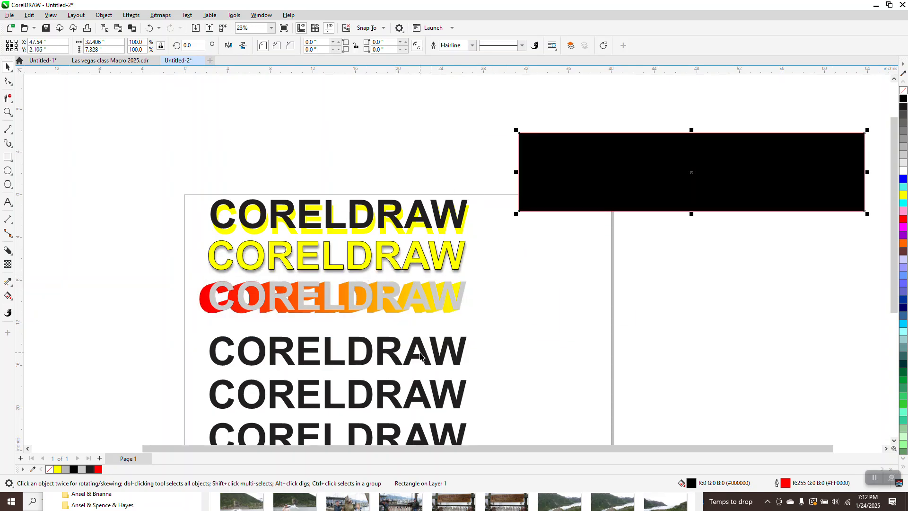
Move the fourth CORELDRAW line up beneath the gradient-shadowed text and add a drop shadow cast almost straight down at about 273°.
{"action": "left_click_drag", "start_coordinate": [423, 358], "coordinate": [415, 349]}
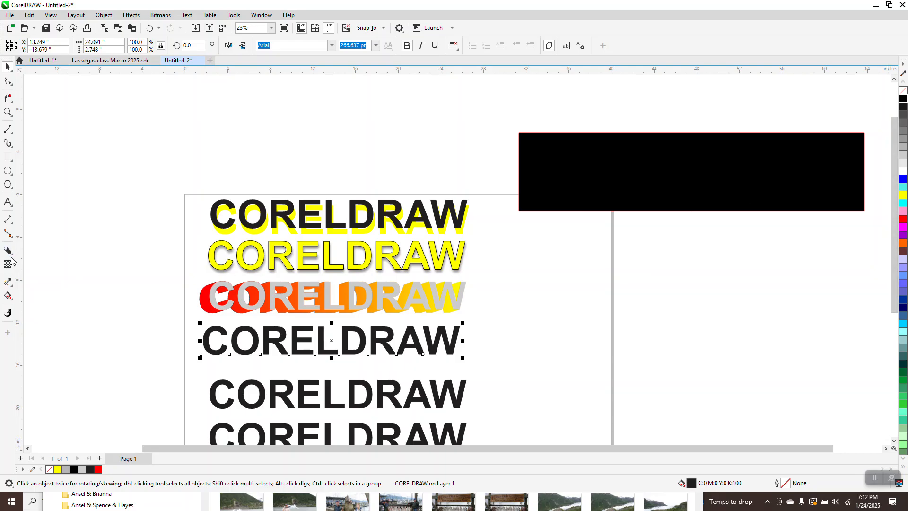
{"action": "left_click", "coordinate": [11, 256]}
{"action": "left_click", "coordinate": [33, 254]}
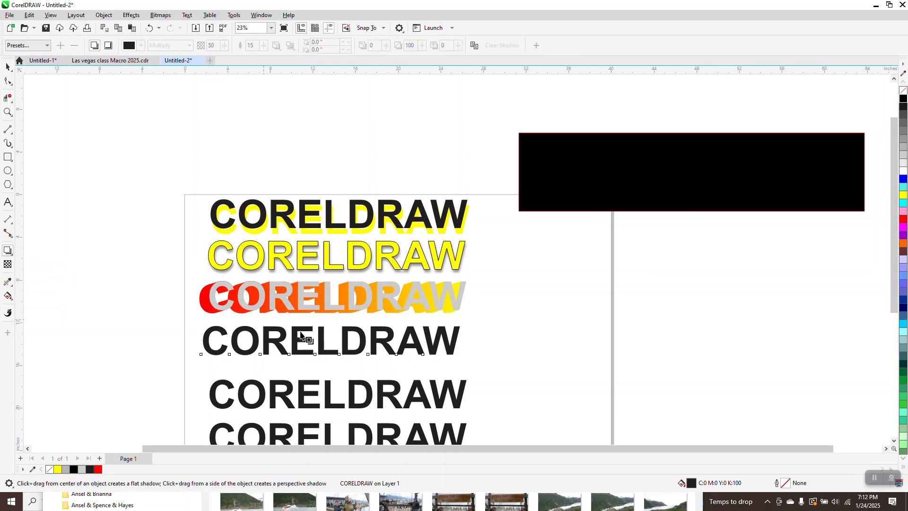
{"action": "left_click_drag", "start_coordinate": [327, 335], "coordinate": [333, 360]}
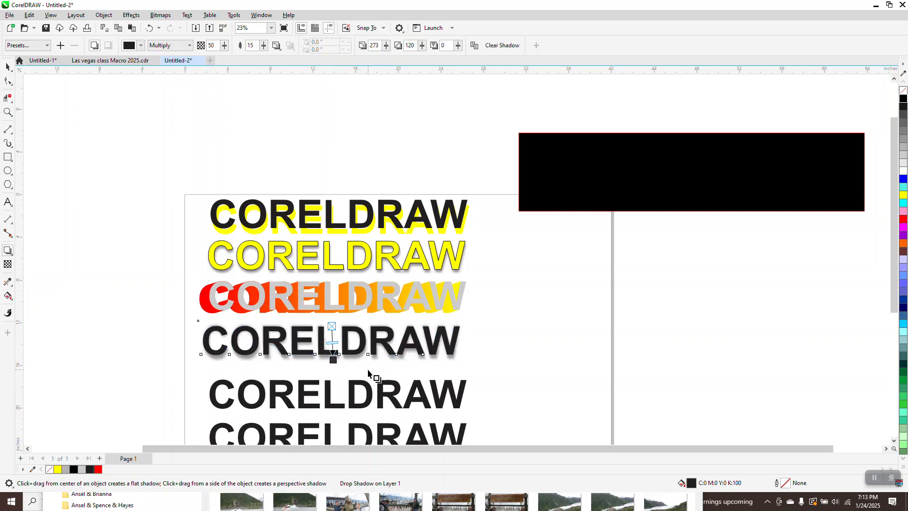
{"action": "left_click", "coordinate": [9, 79]}
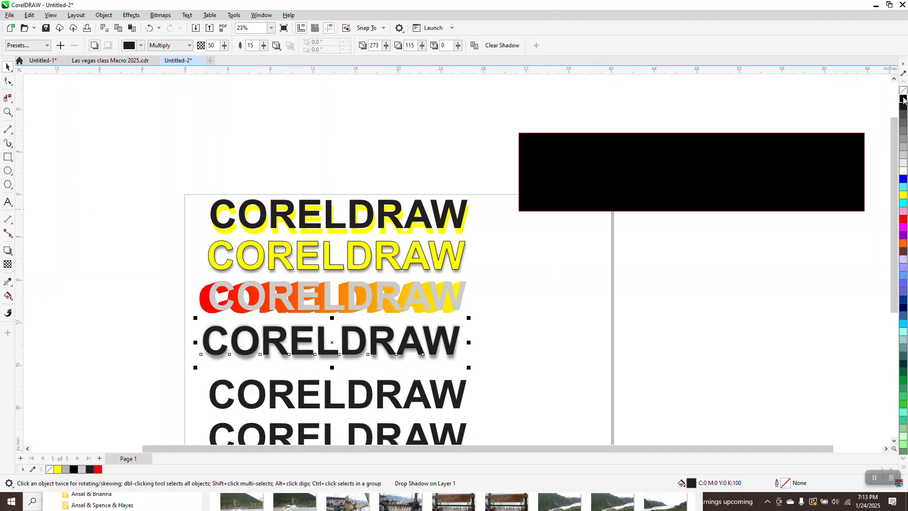
Fill the fourth CORELDRAW line with yellow and give it a 0.1 in outline.
{"action": "left_click", "coordinate": [903, 196]}
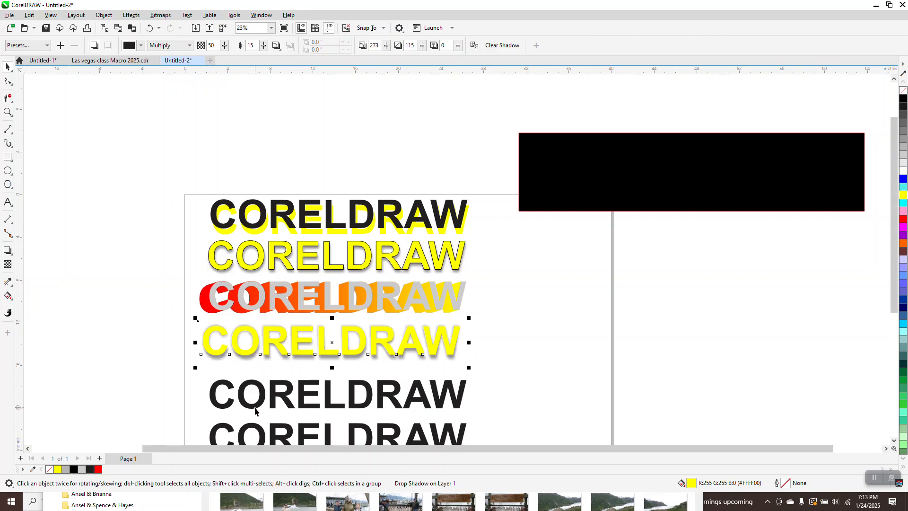
{"action": "key", "text": "F12"}
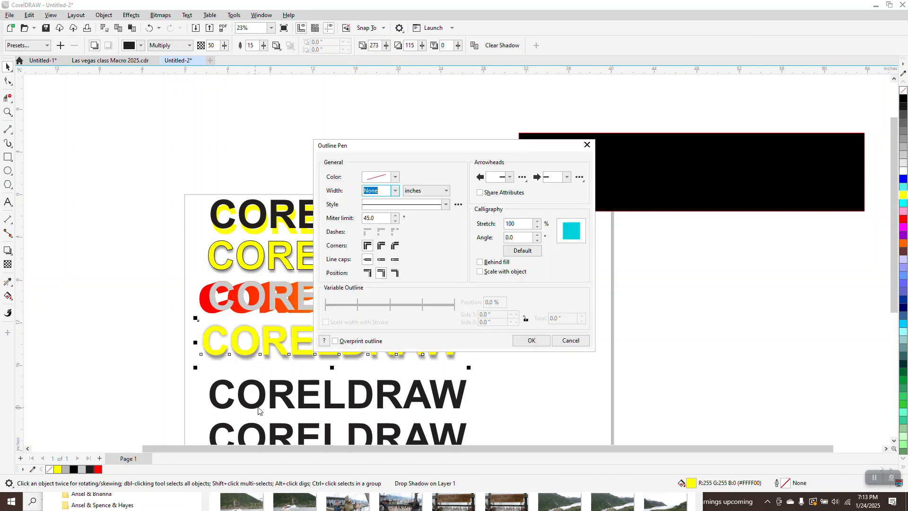
{"action": "left_click", "coordinate": [395, 190]}
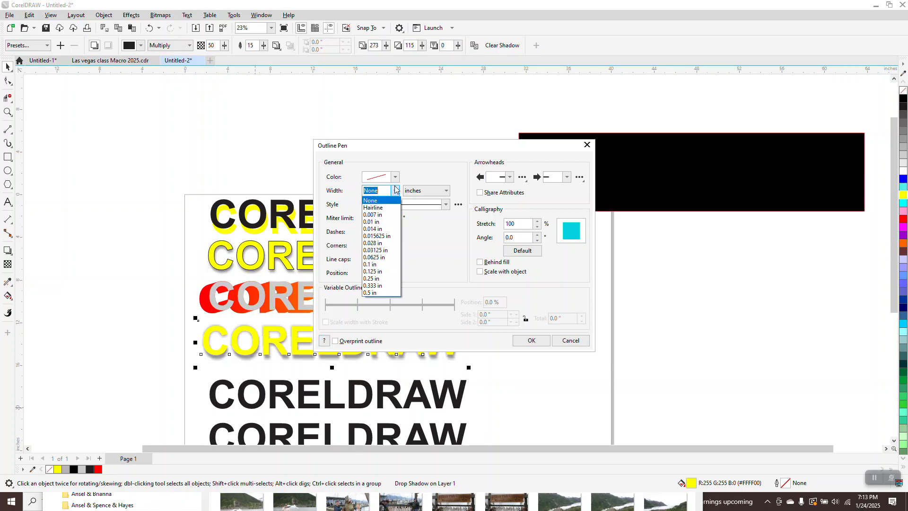
{"action": "left_click", "coordinate": [370, 265]}
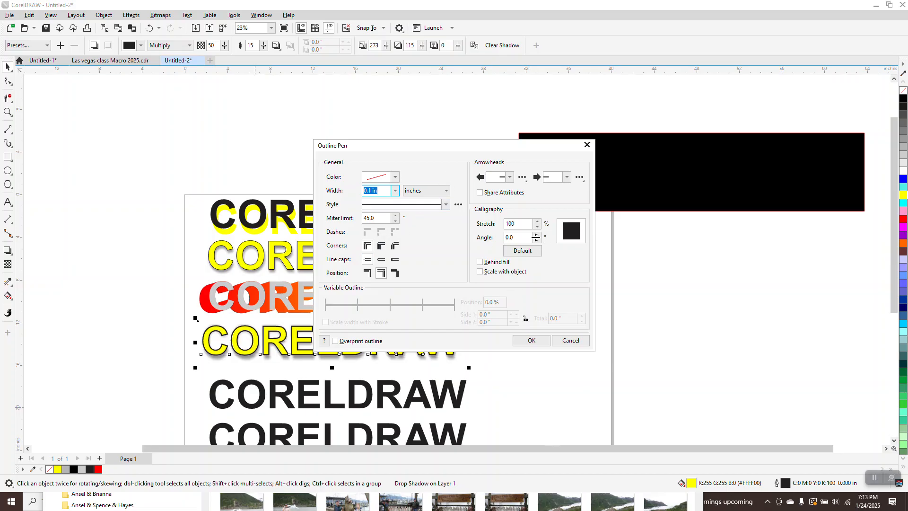
{"action": "left_click", "coordinate": [532, 340]}
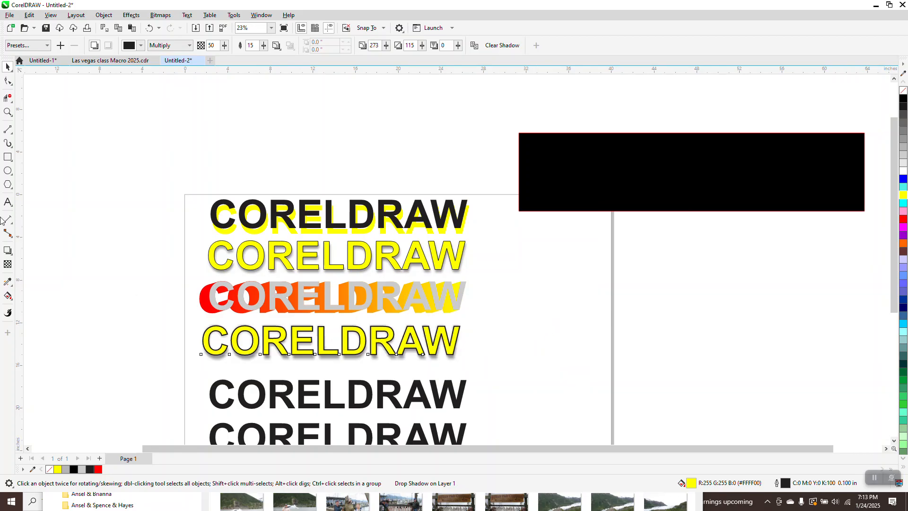
Move the fifth CORELDRAW line up beneath the outlined yellow text and fill it with orange (RGB 255, 102, 0).
{"action": "left_click", "coordinate": [8, 112]}
{"action": "left_click_drag", "start_coordinate": [204, 301], "coordinate": [296, 364]}
{"action": "scroll", "coordinate": [284, 324], "scroll_direction": "down", "scroll_amount": 5}
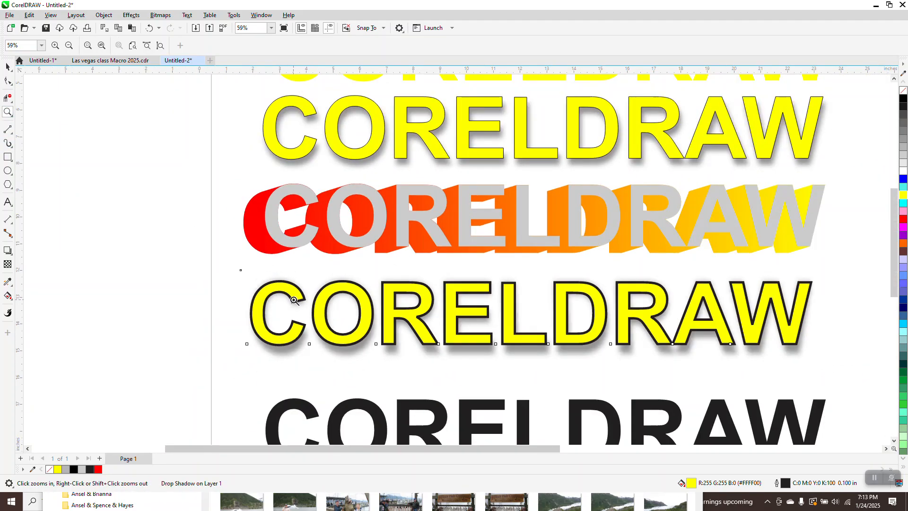
{"action": "scroll", "coordinate": [295, 301], "scroll_direction": "down", "scroll_amount": 1}
{"action": "scroll", "coordinate": [296, 95], "scroll_direction": "down", "scroll_amount": 1}
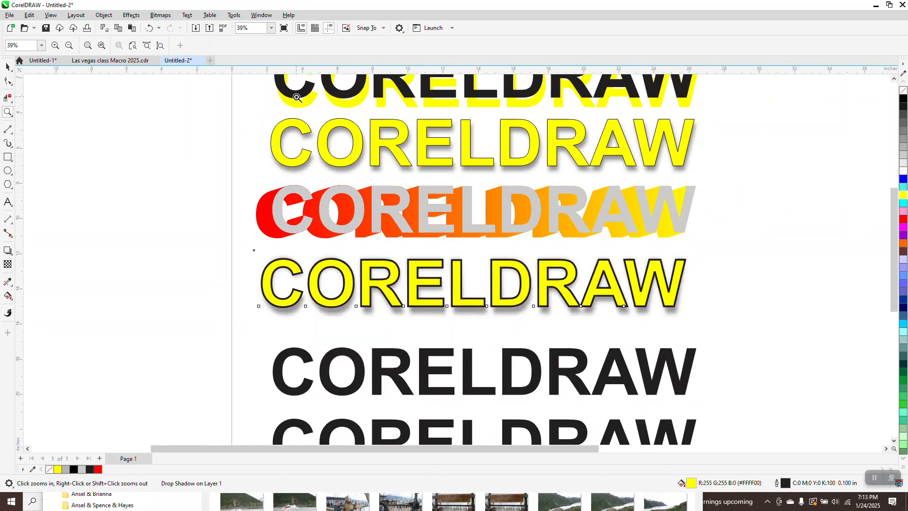
{"action": "left_click", "coordinate": [8, 66]}
{"action": "left_click_drag", "start_coordinate": [377, 323], "coordinate": [368, 313]}
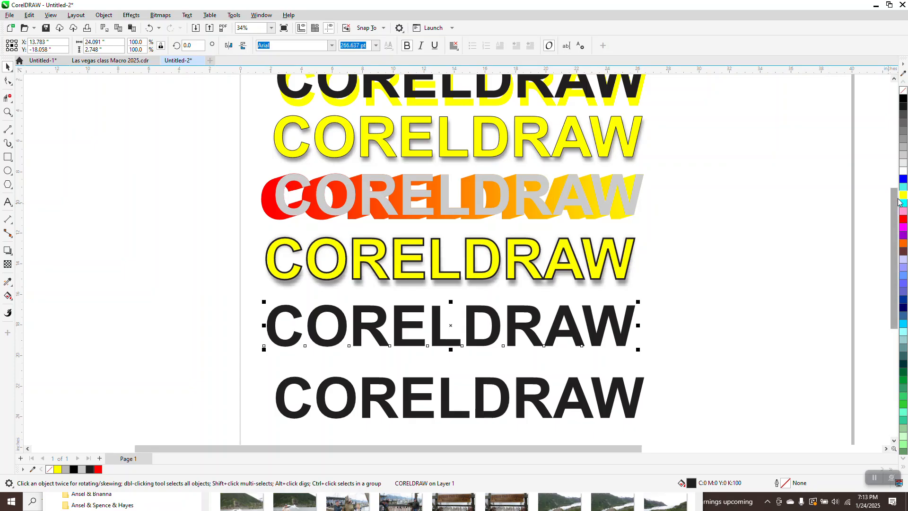
{"action": "left_click", "coordinate": [904, 245]}
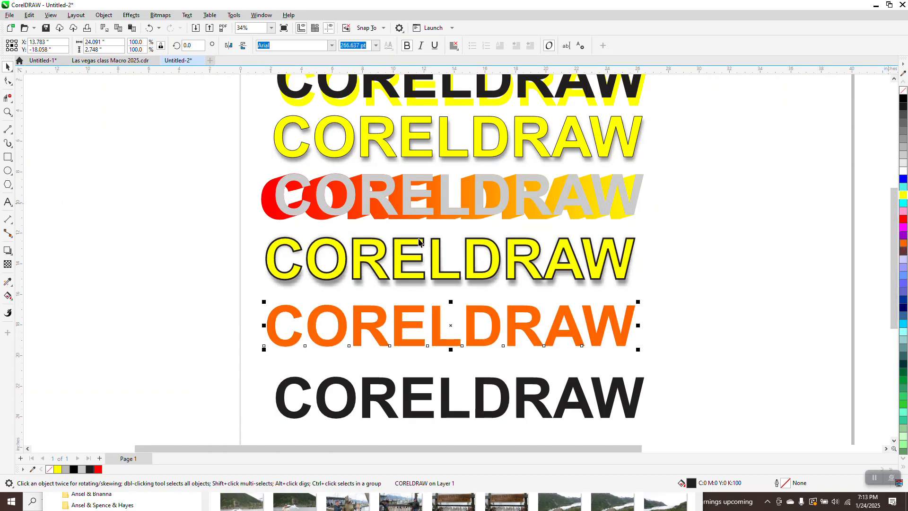
Apply a vertical linear fountain fill to the orange text, running from orange at the top to yellow at the bottom.
{"action": "left_click", "coordinate": [11, 287]}
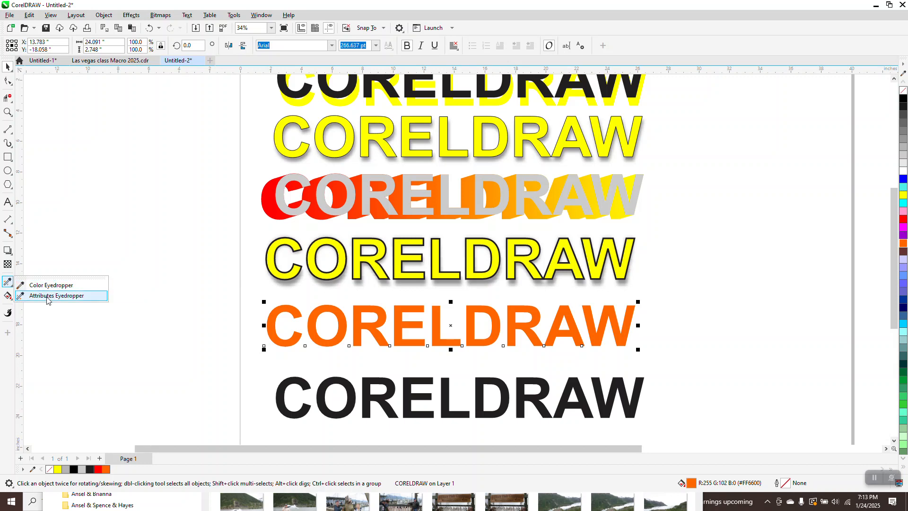
{"action": "left_click", "coordinate": [48, 296]}
{"action": "left_click", "coordinate": [8, 297]}
{"action": "left_click", "coordinate": [10, 300]}
{"action": "left_click", "coordinate": [41, 300]}
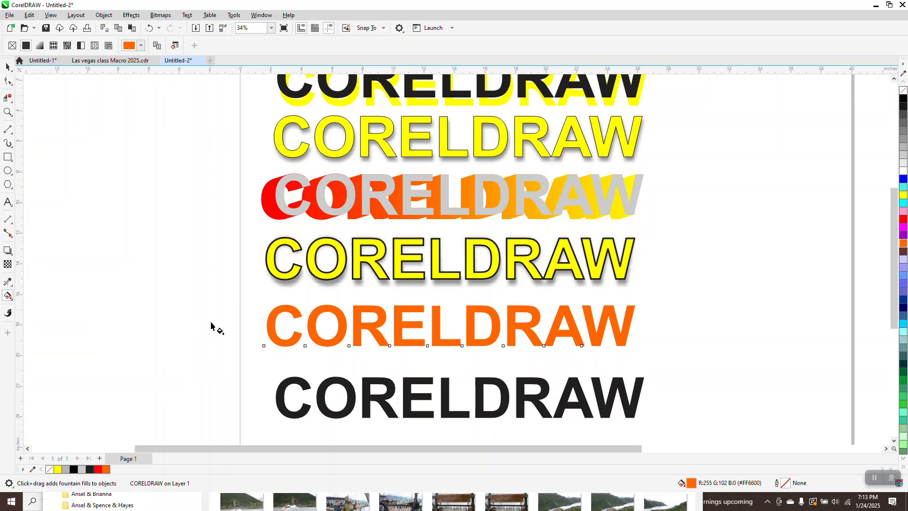
{"action": "left_click_drag", "start_coordinate": [437, 309], "coordinate": [438, 358]}
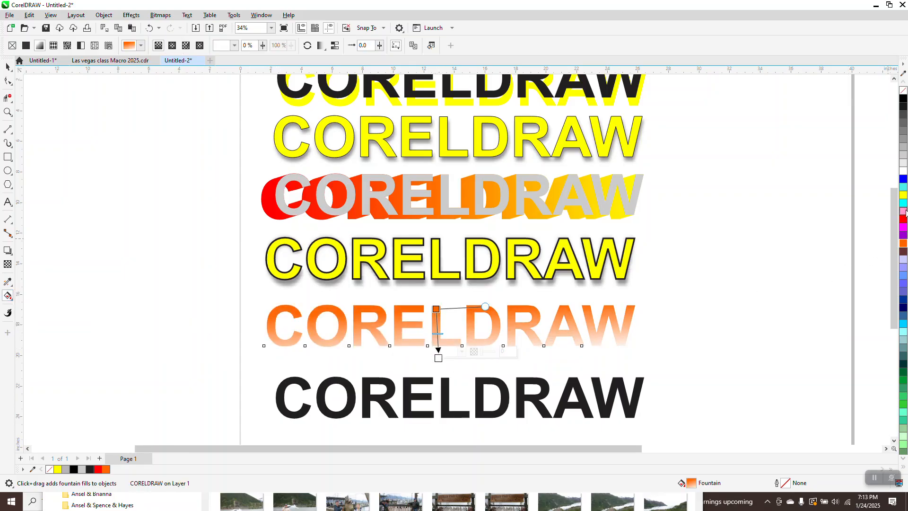
{"action": "left_click_drag", "start_coordinate": [903, 196], "coordinate": [439, 359]}
{"action": "left_click", "coordinate": [7, 67]}
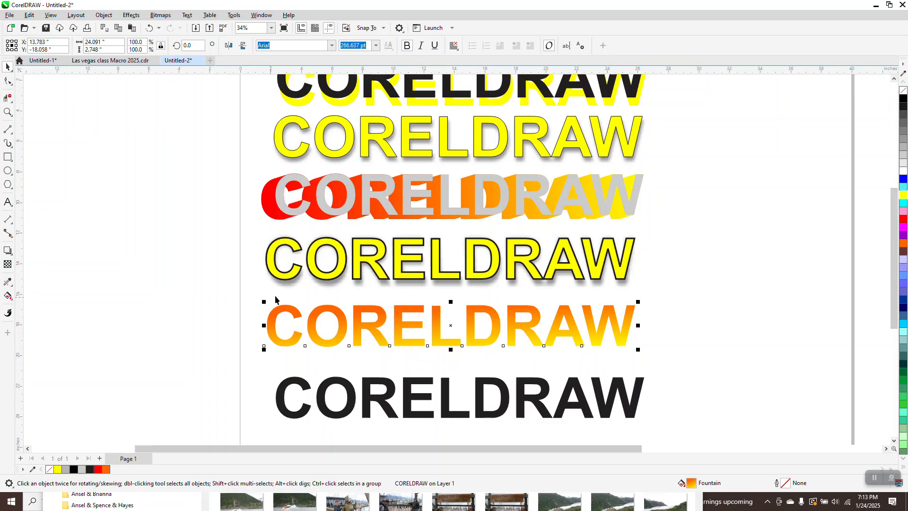
{"action": "key", "text": "F12"}
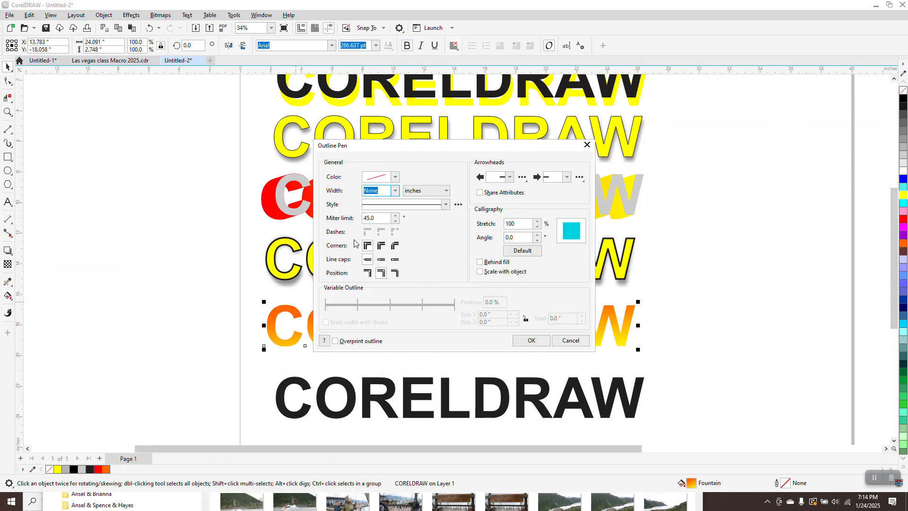
{"action": "left_click", "coordinate": [395, 191]}
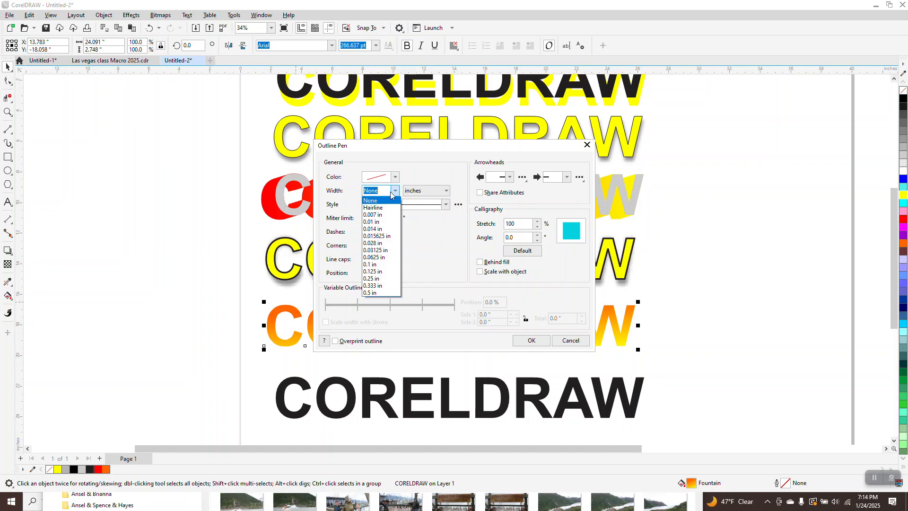
{"action": "left_click", "coordinate": [375, 272]}
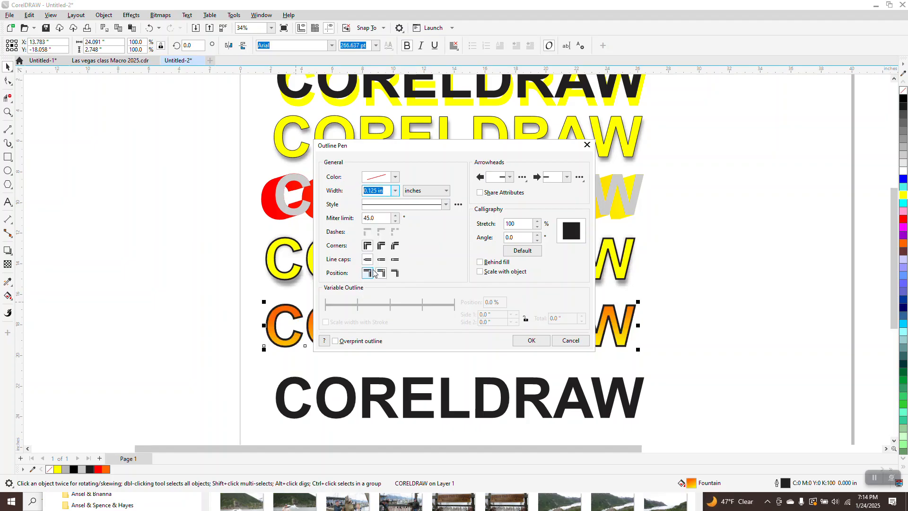
{"action": "left_click", "coordinate": [381, 273]}
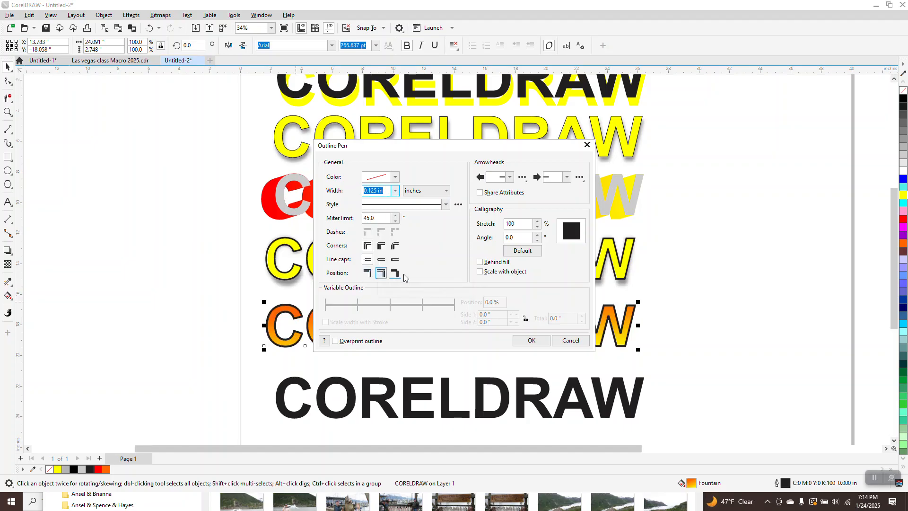
{"action": "left_click", "coordinate": [481, 263]}
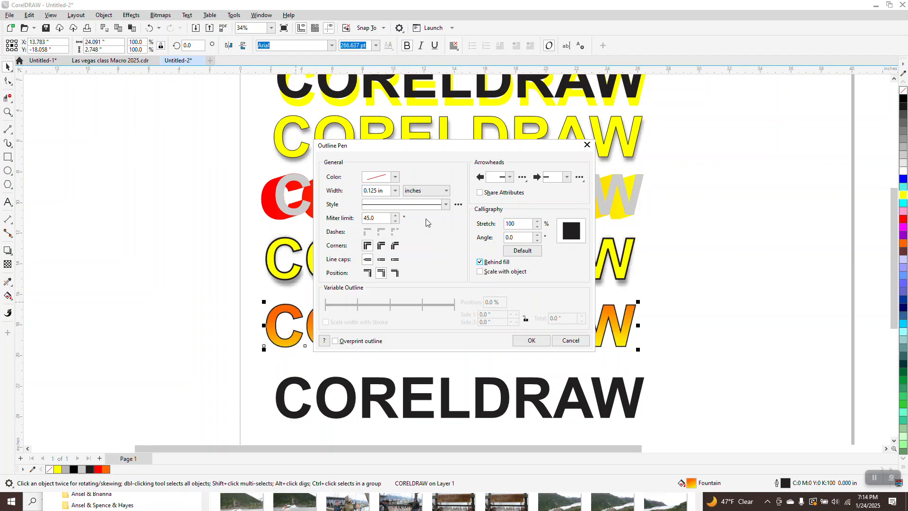
{"action": "left_click", "coordinate": [568, 340]}
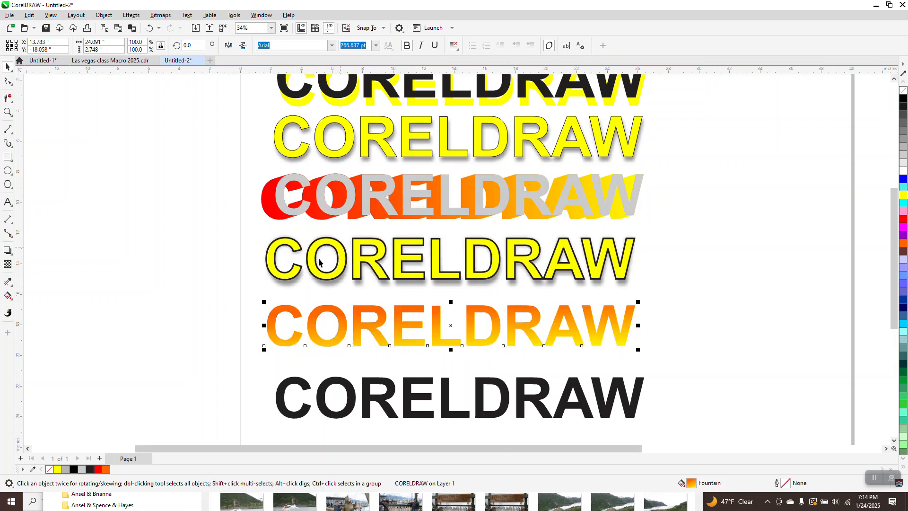
Give the orange-to-yellow CORELDRAW text a red outline (RGB 255, 0, 0) from the RGB palette.
{"action": "left_click", "coordinate": [8, 113]}
{"action": "left_click_drag", "start_coordinate": [223, 285], "coordinate": [451, 373]}
{"action": "left_click", "coordinate": [8, 67]}
{"action": "left_click", "coordinate": [251, 197]}
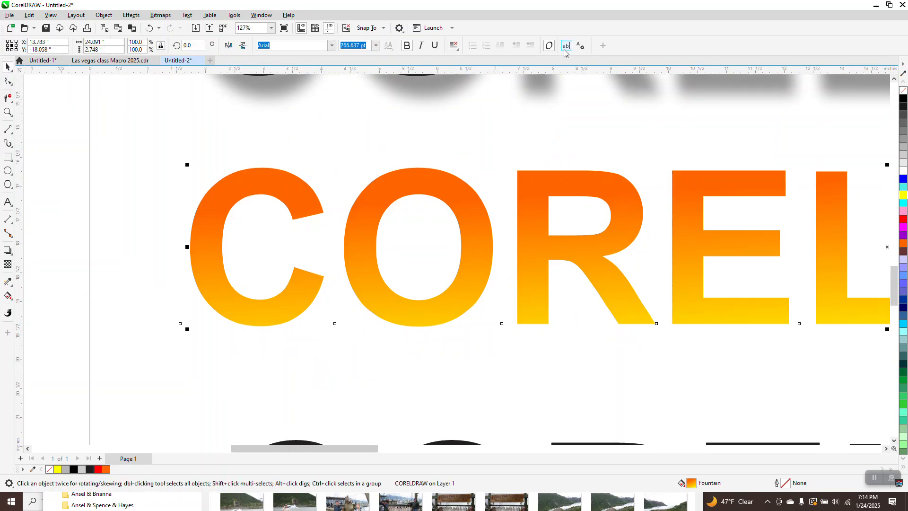
{"action": "key", "text": "F12"}
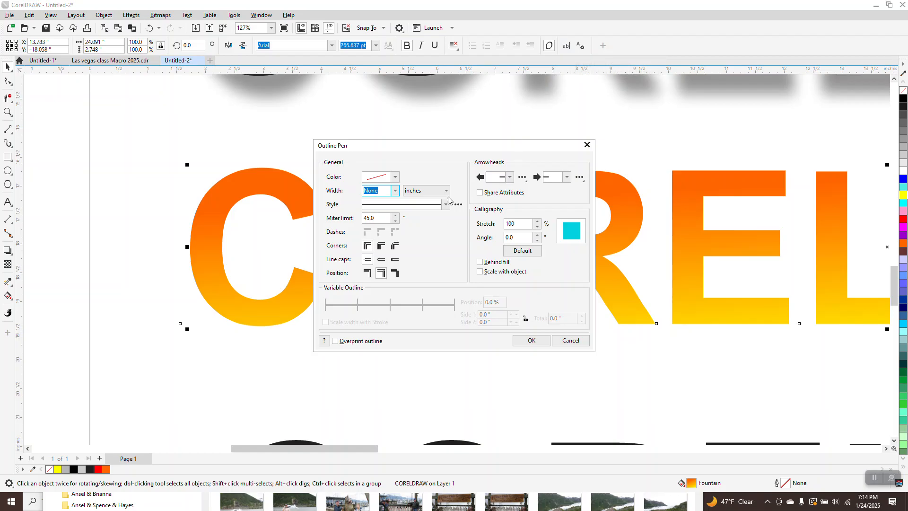
{"action": "left_click", "coordinate": [396, 191]}
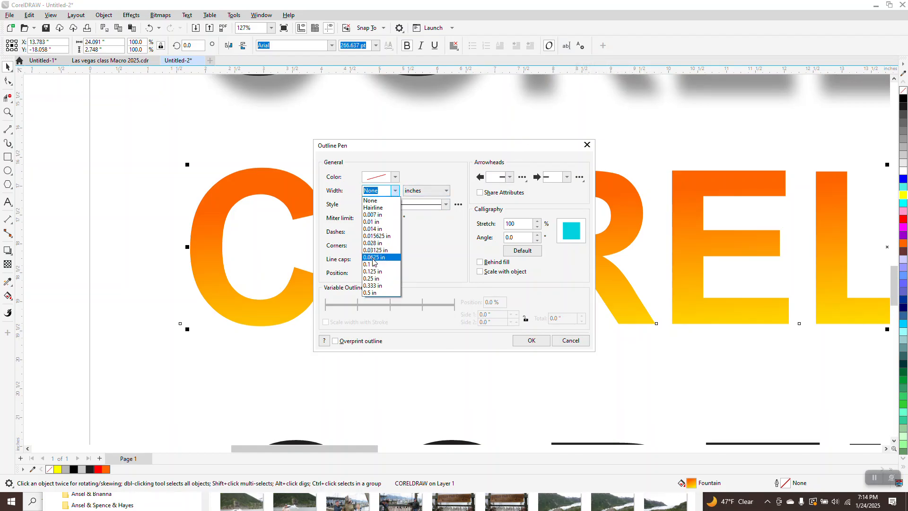
{"action": "left_click", "coordinate": [373, 244]}
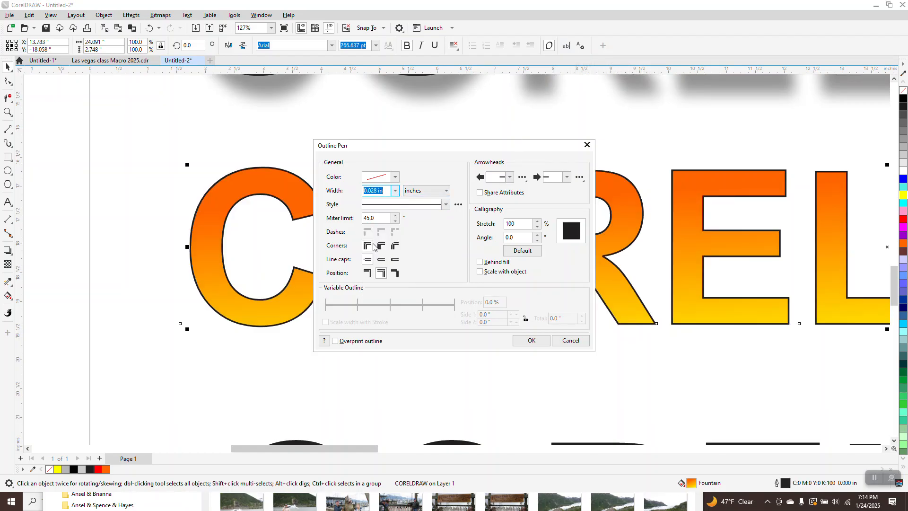
{"action": "left_click", "coordinate": [395, 178]}
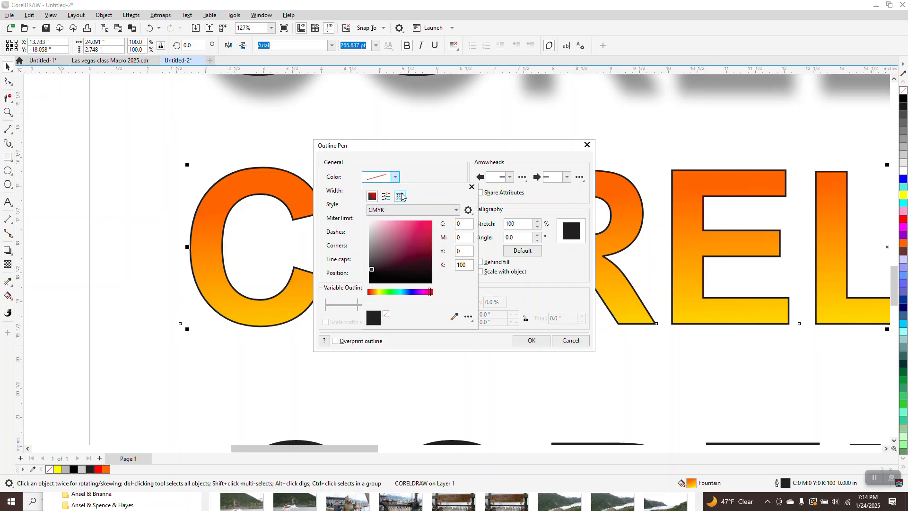
{"action": "left_click", "coordinate": [400, 198]}
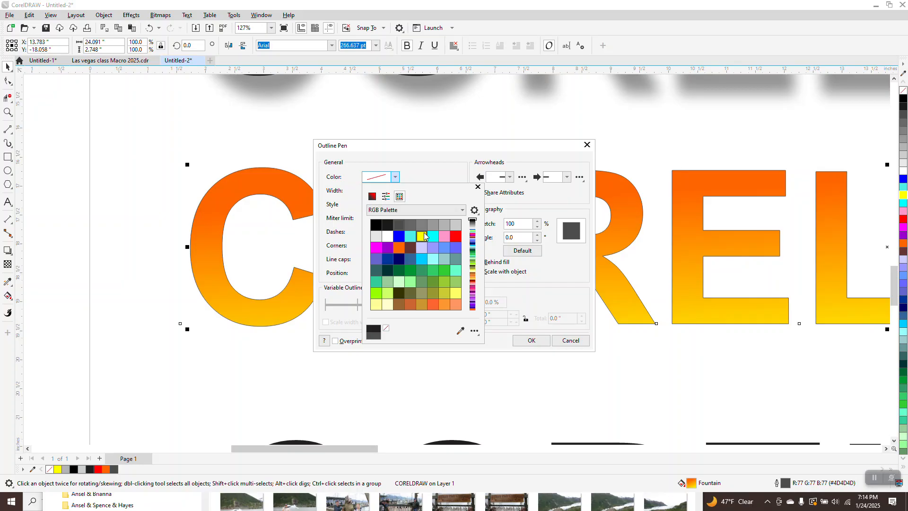
{"action": "left_click", "coordinate": [455, 238]}
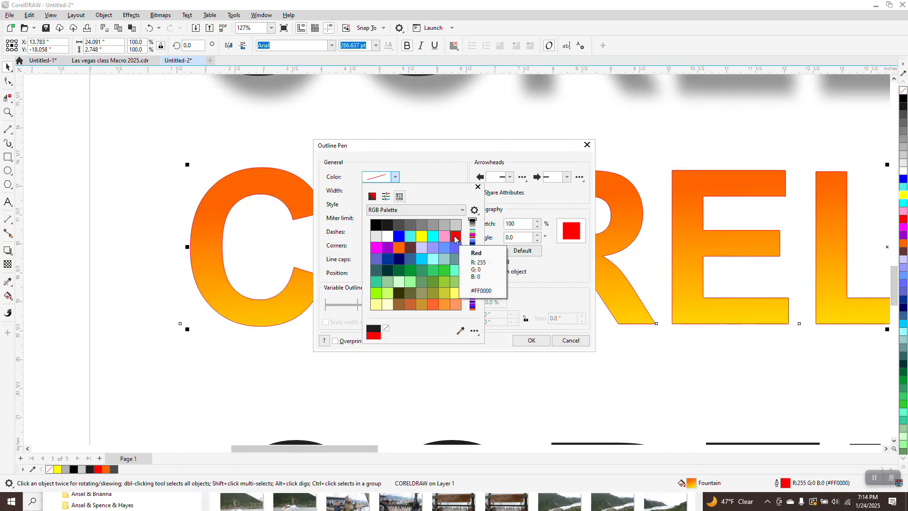
Set the red outline's width to 0.125 in, placed behind the fill and scaling with the object.
{"action": "left_click", "coordinate": [396, 179]}
{"action": "left_click", "coordinate": [395, 191]}
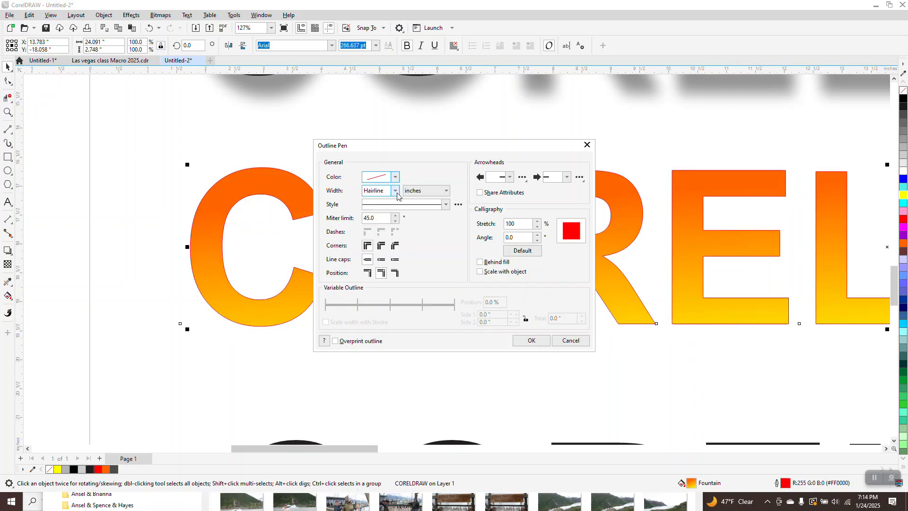
{"action": "left_click", "coordinate": [376, 271]}
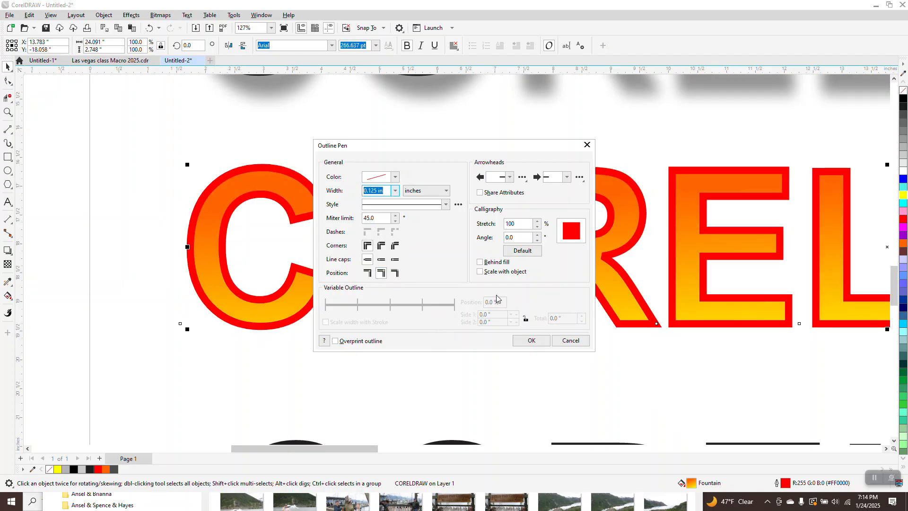
{"action": "left_click", "coordinate": [480, 263]}
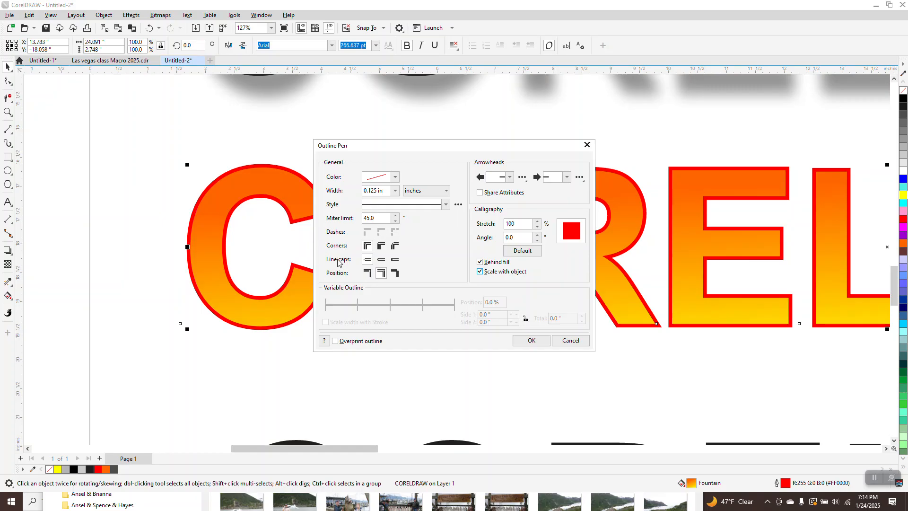
Give the red outline round corners and apply the outline settings.
{"action": "left_click_drag", "start_coordinate": [440, 150], "coordinate": [497, 145]}
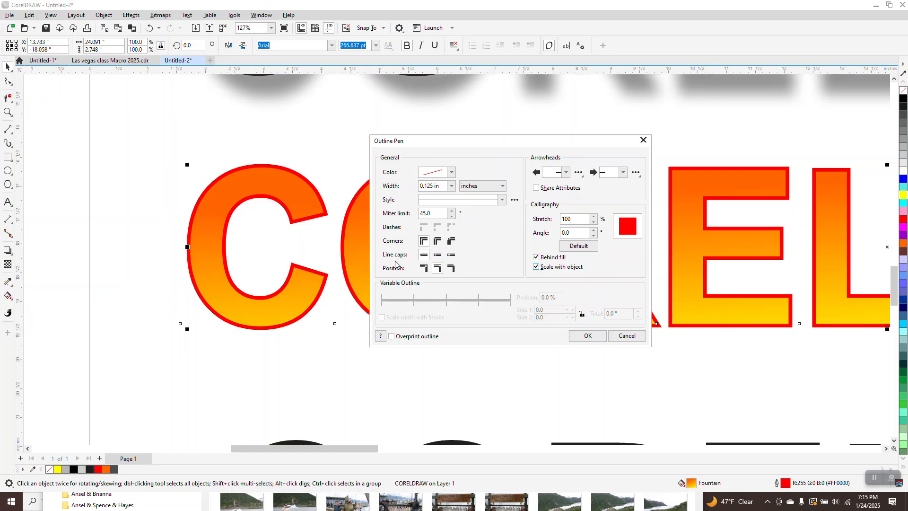
{"action": "left_click", "coordinate": [440, 243]}
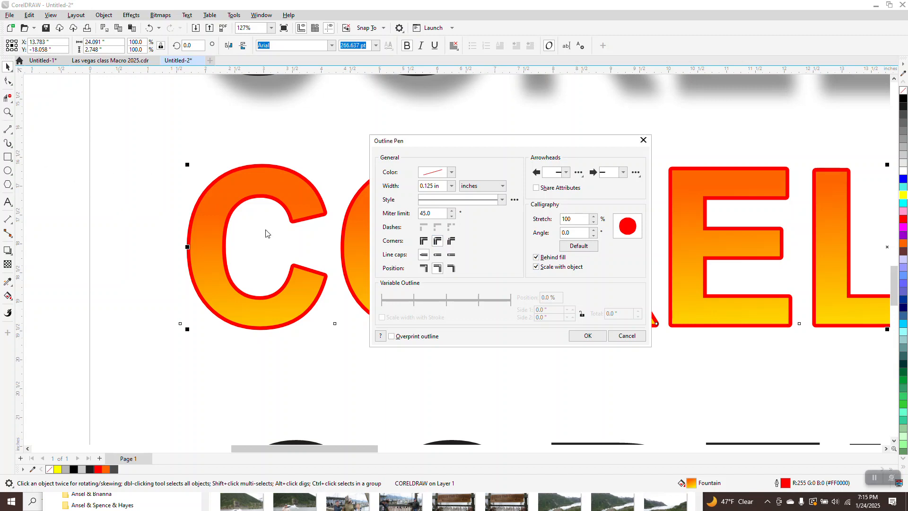
{"action": "left_click", "coordinate": [588, 336]}
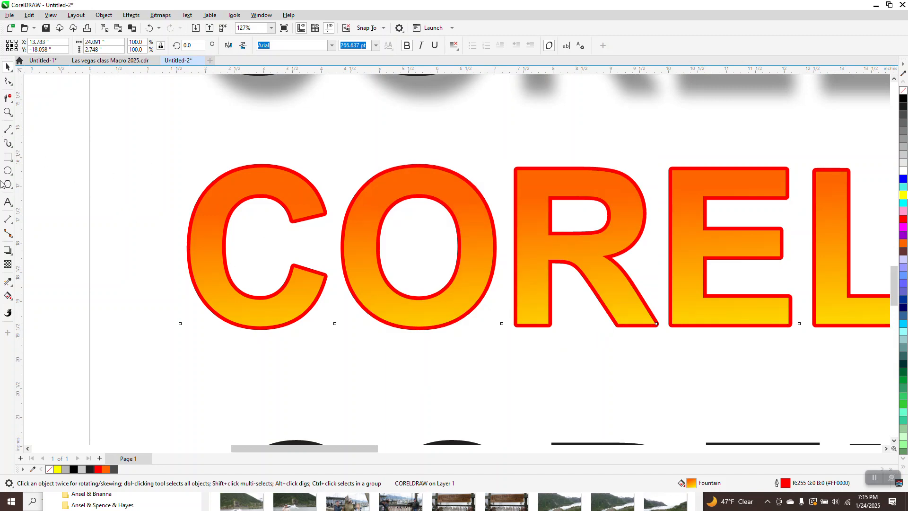
Move the last black CORELDRAW line up, close beneath the red-outlined orange text.
{"action": "left_click_drag", "start_coordinate": [311, 282], "coordinate": [344, 303]}
{"action": "scroll", "coordinate": [296, 264], "scroll_direction": "down", "scroll_amount": 5}
{"action": "scroll", "coordinate": [239, 228], "scroll_direction": "down", "scroll_amount": 6}
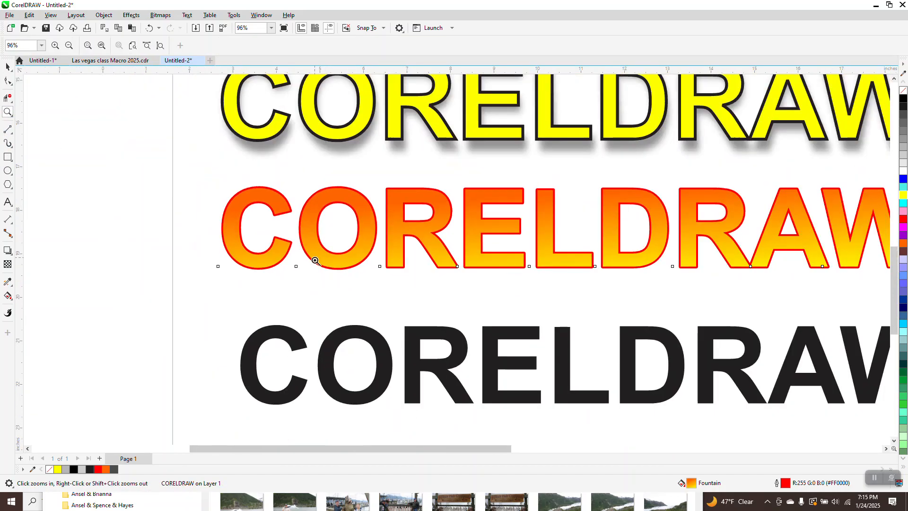
{"action": "left_click", "coordinate": [10, 72]}
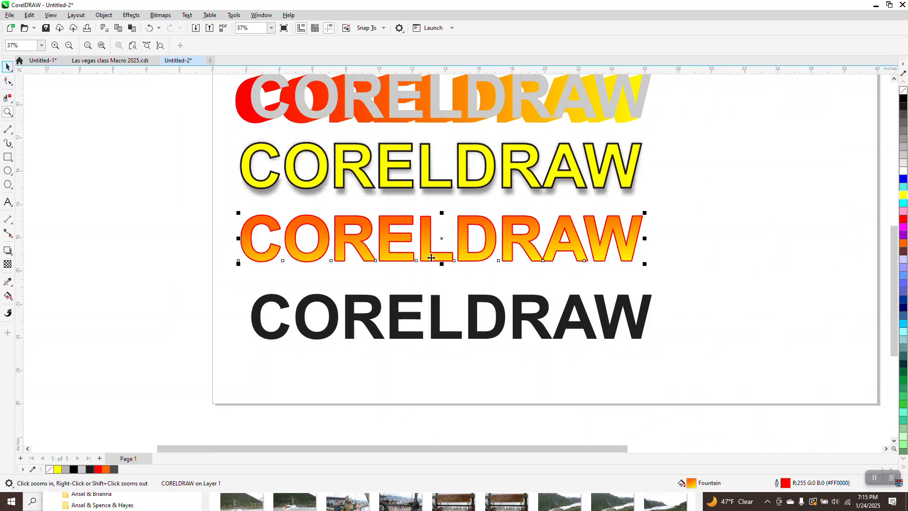
{"action": "left_click_drag", "start_coordinate": [438, 307], "coordinate": [438, 293]}
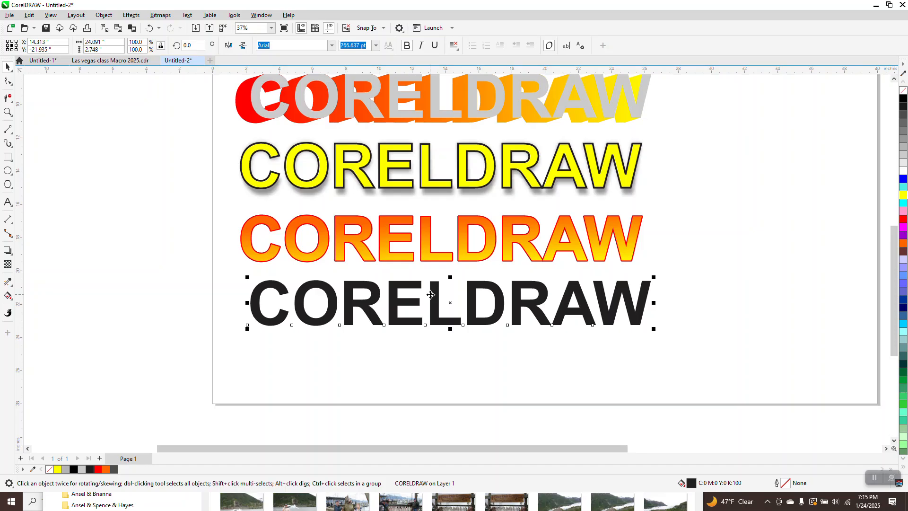
Extrude the black CORELDRAW text down and slightly left, with the vanishing point at about -1.4, -3.4 in.
{"action": "left_click", "coordinate": [9, 254]}
{"action": "left_click", "coordinate": [13, 256]}
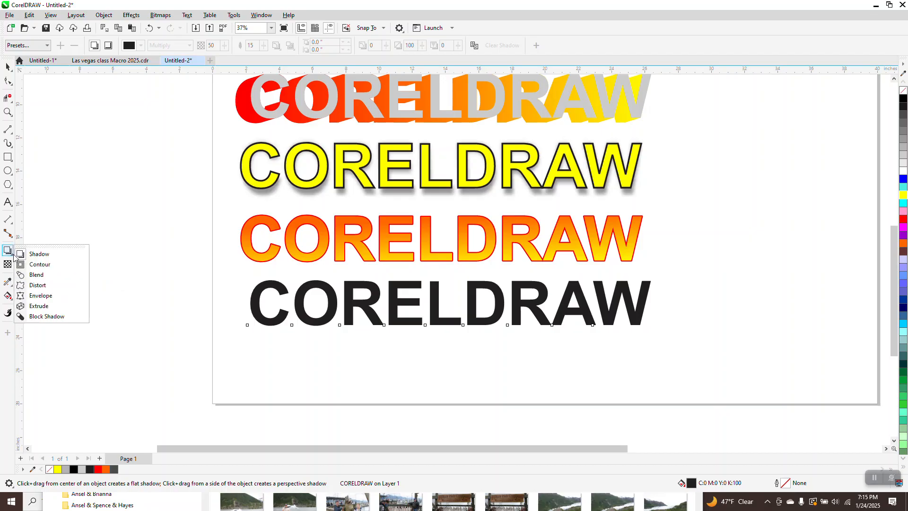
{"action": "left_click", "coordinate": [40, 306]}
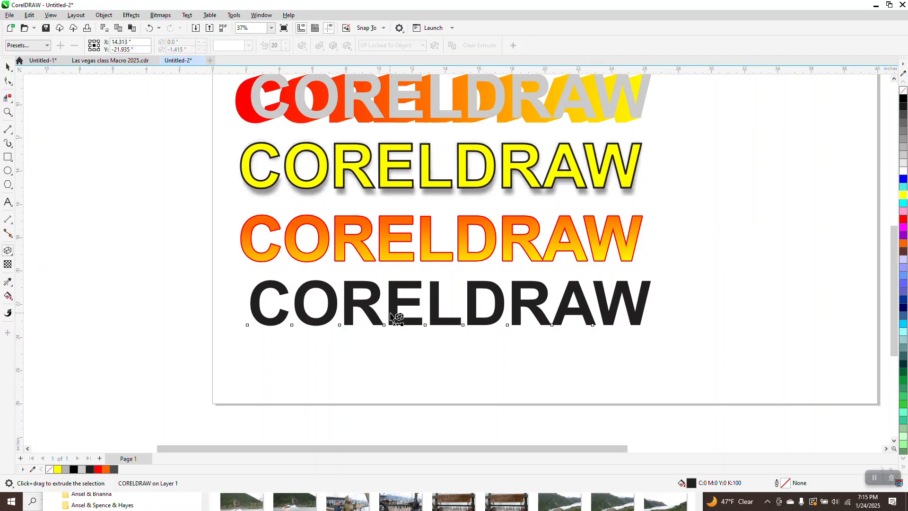
{"action": "left_click_drag", "start_coordinate": [450, 303], "coordinate": [427, 359]}
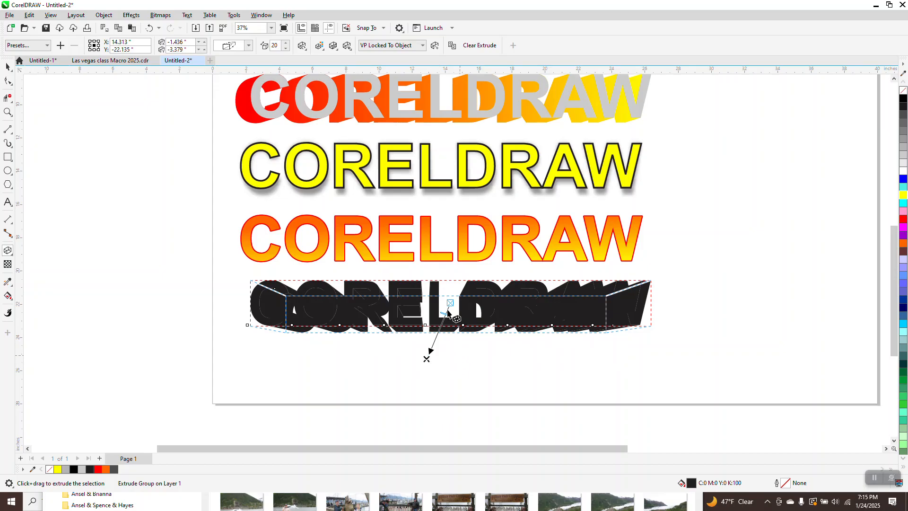
Change the extrusion to the front parallel type and redirect it down and to the right, at about 1.0, -1.6 in.
{"action": "left_click", "coordinate": [248, 45]}
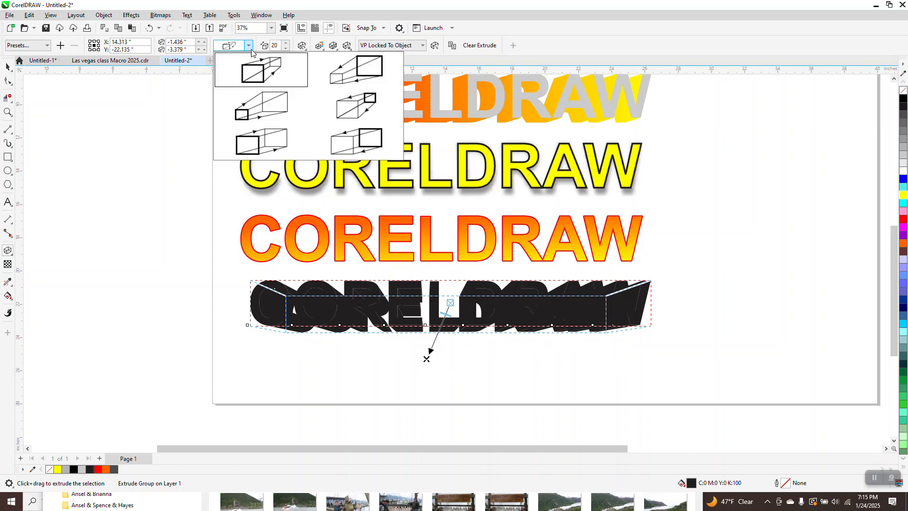
{"action": "left_click", "coordinate": [350, 142]}
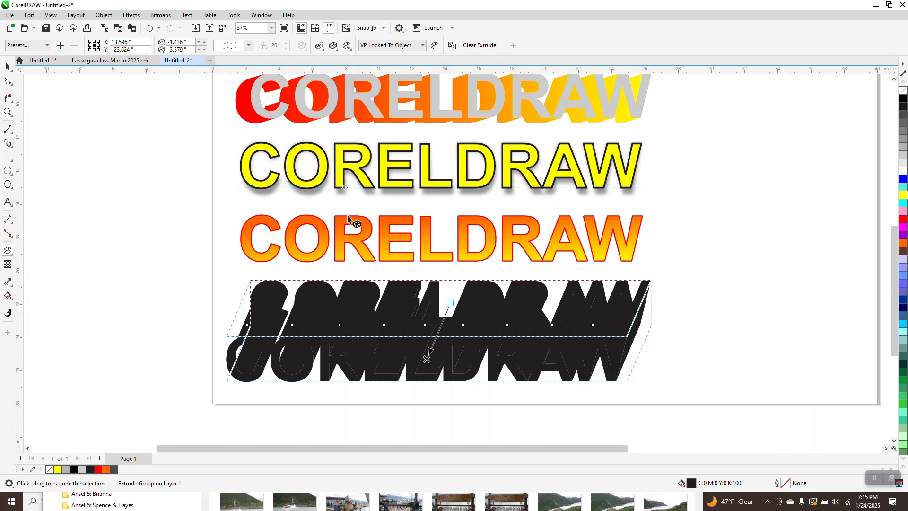
{"action": "left_click_drag", "start_coordinate": [424, 360], "coordinate": [455, 337]}
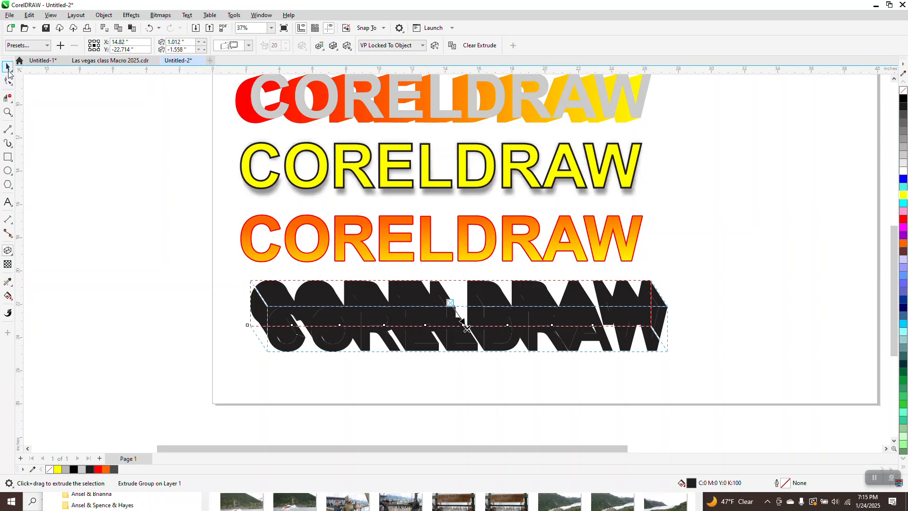
Break the extrude group of the black CORELDRAW text apart.
{"action": "left_click", "coordinate": [8, 70]}
{"action": "left_click", "coordinate": [103, 15]}
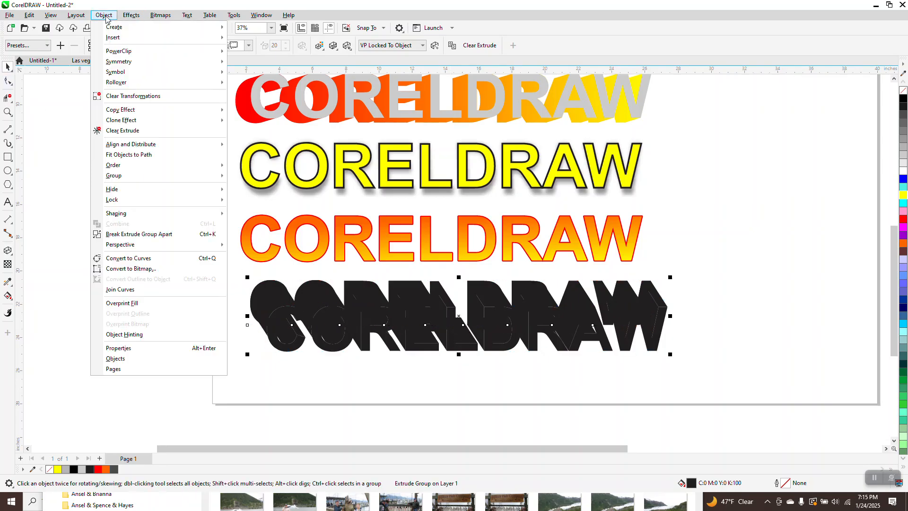
{"action": "left_click", "coordinate": [139, 234]}
Try a yellow fill on the separated extrusion group of the black text, and undo it.
{"action": "left_click", "coordinate": [260, 278]}
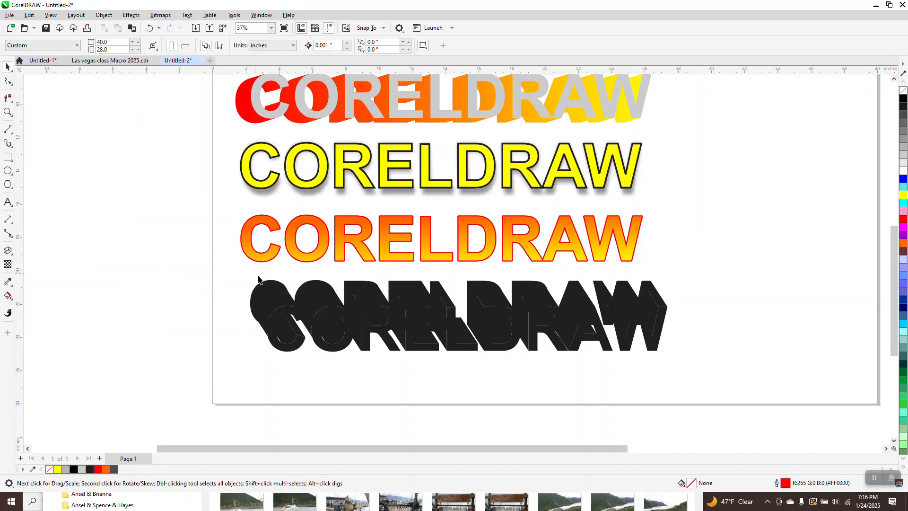
{"action": "left_click", "coordinate": [268, 286]}
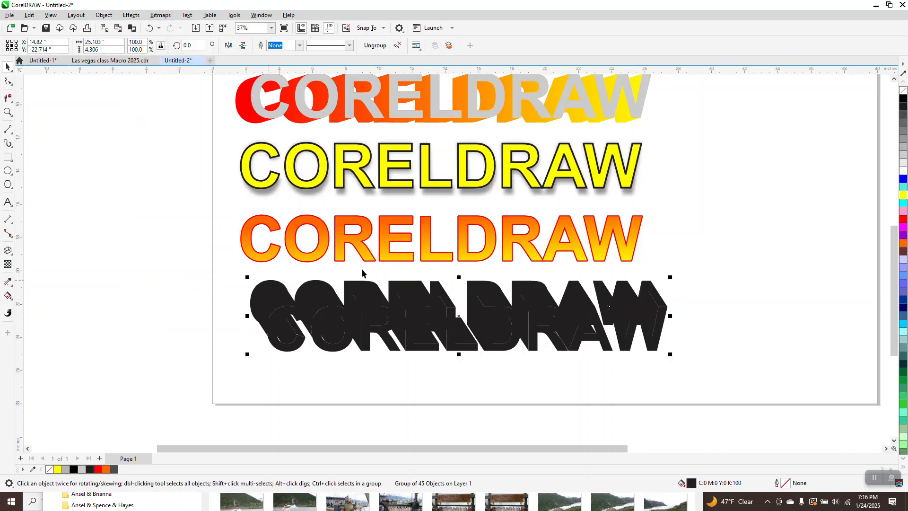
{"action": "left_click", "coordinate": [904, 194]}
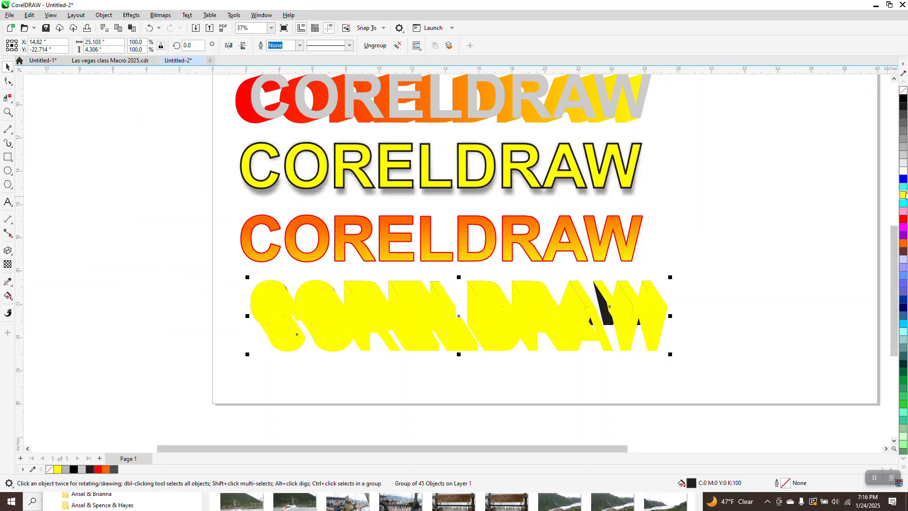
{"action": "left_click", "coordinate": [149, 27]}
{"action": "scroll", "coordinate": [164, 326], "scroll_direction": "down", "scroll_amount": 1}
{"action": "left_click", "coordinate": [449, 358]}
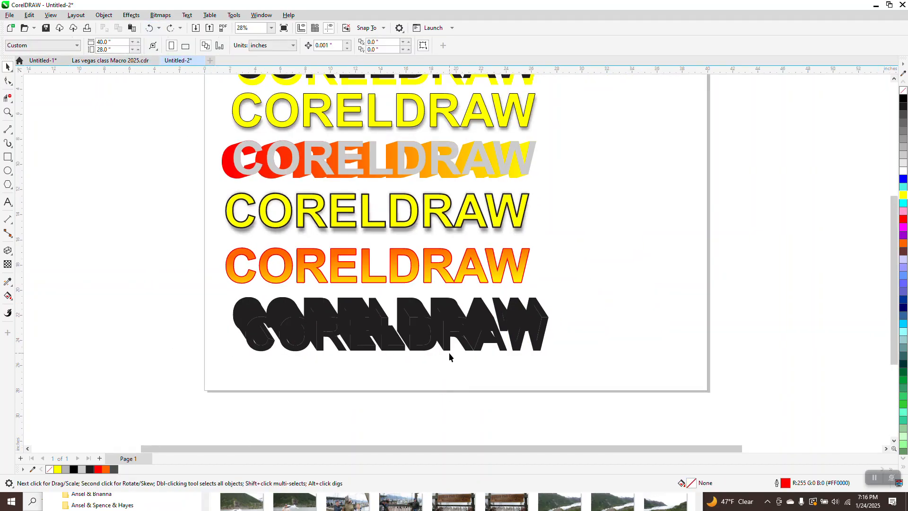
{"action": "left_click", "coordinate": [447, 350]}
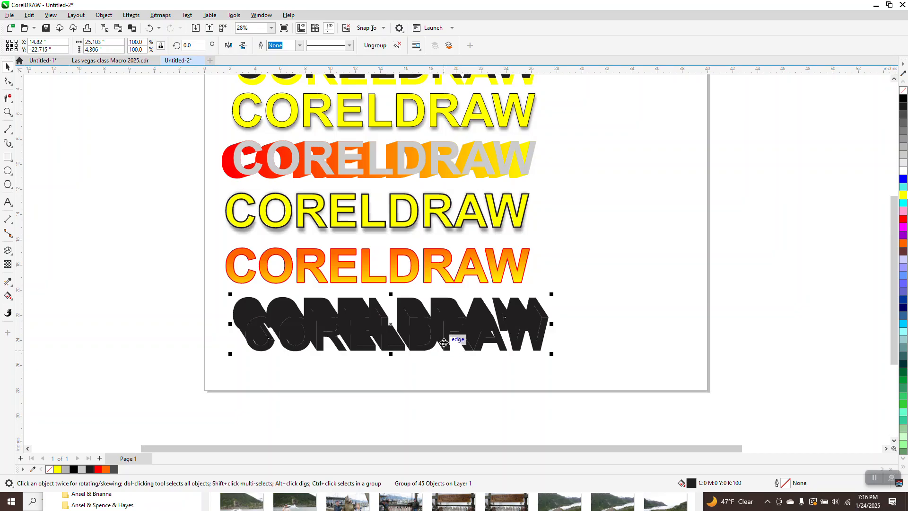
{"action": "left_click", "coordinate": [535, 243]}
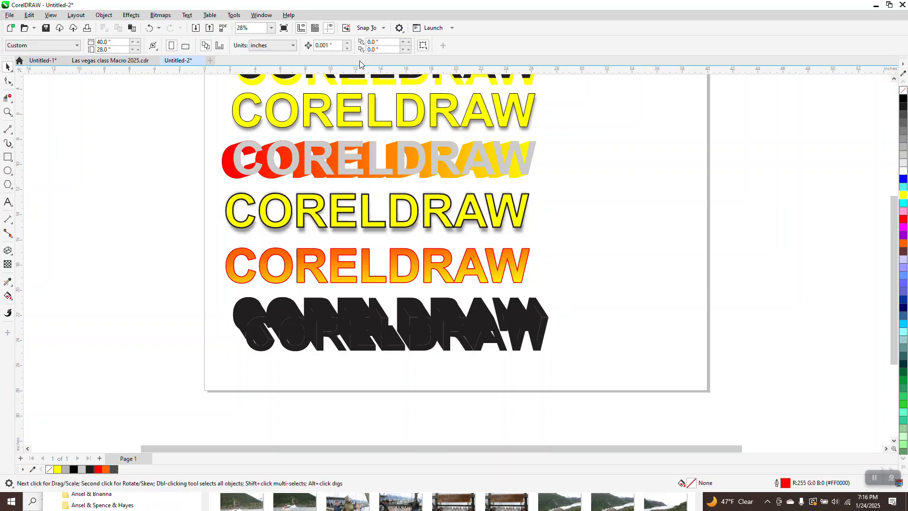
Set the nudge distance to 5 inches and move the separated extrusion group one nudge down, below the black text.
{"action": "left_click", "coordinate": [334, 46]}
{"action": "type", "text": "5"}
{"action": "key", "text": "Return"}
{"action": "left_click", "coordinate": [423, 347]}
{"action": "key", "text": "Down"}
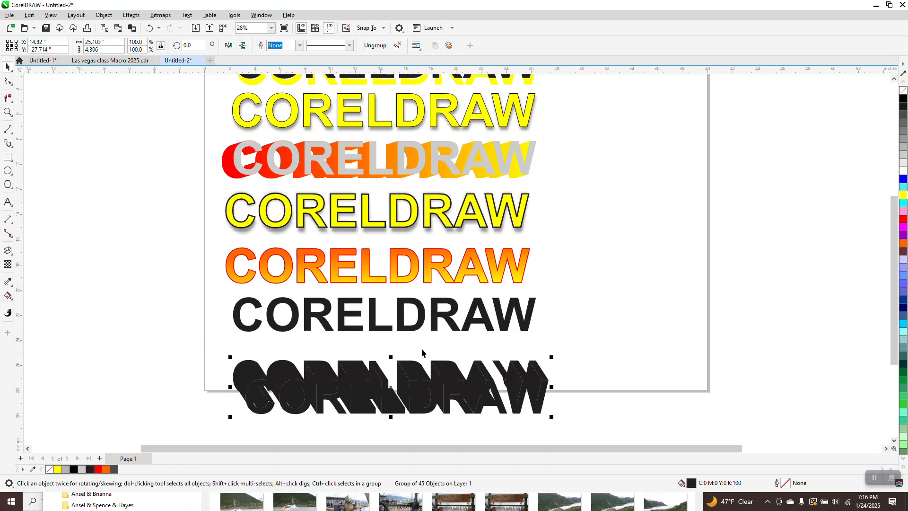
Fill the black CORELDRAW text with yellow, nudge the extrusion group back up onto it, and send the group to the back of the page.
{"action": "left_click", "coordinate": [399, 318]}
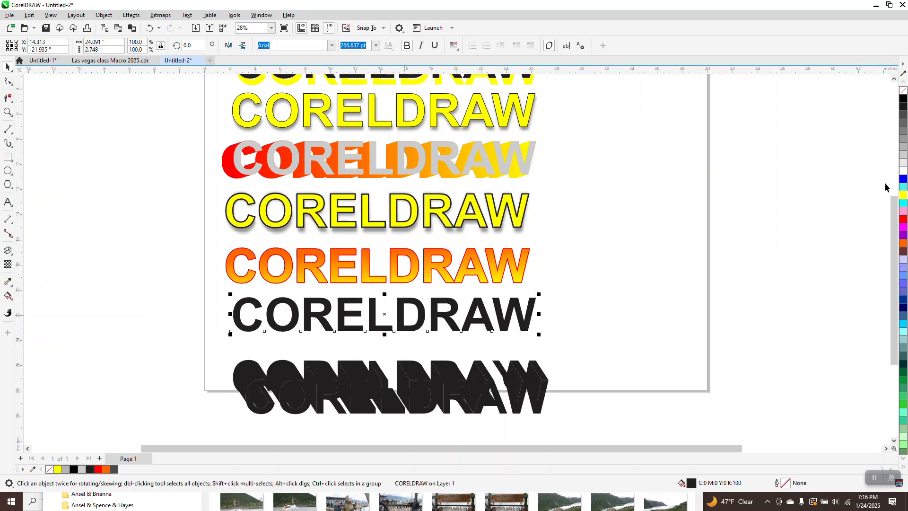
{"action": "left_click", "coordinate": [904, 195]}
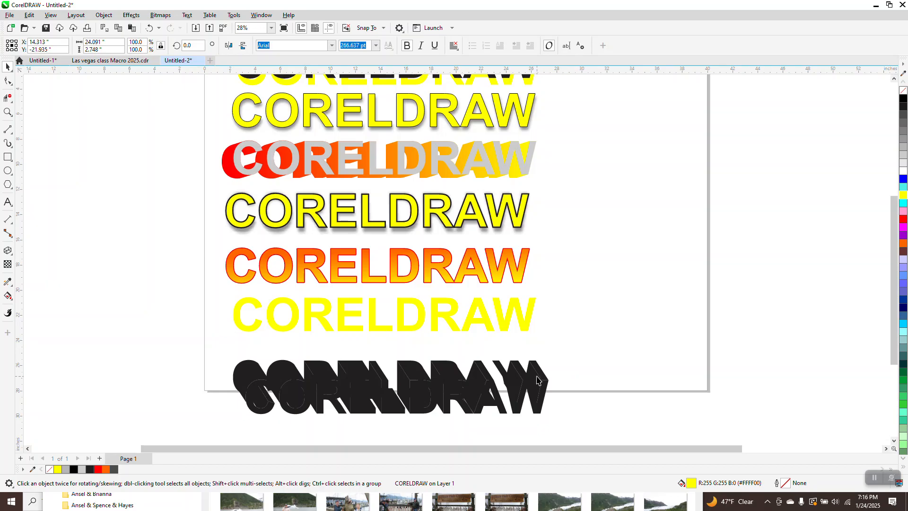
{"action": "left_click", "coordinate": [538, 376]}
{"action": "key", "text": "Up"}
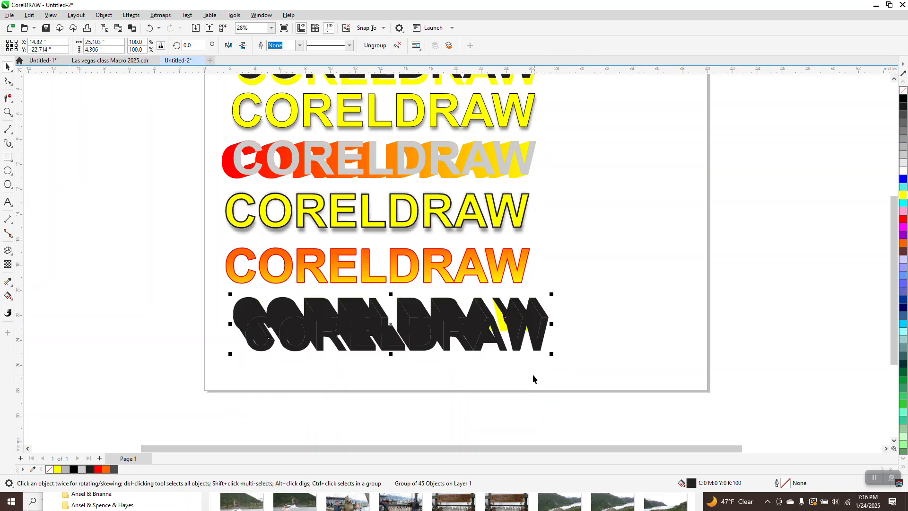
{"action": "left_click", "coordinate": [105, 15]}
{"action": "mouse_move", "coordinate": [199, 165]}
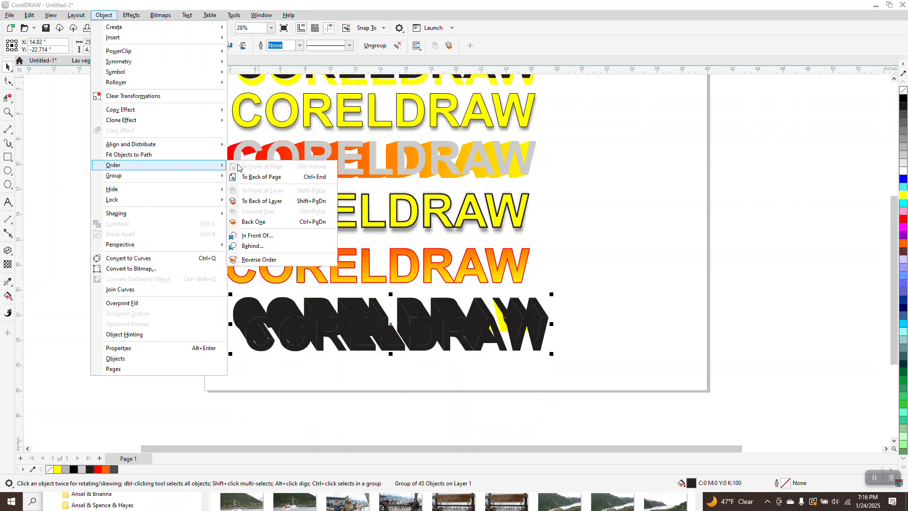
{"action": "left_click", "coordinate": [255, 176]}
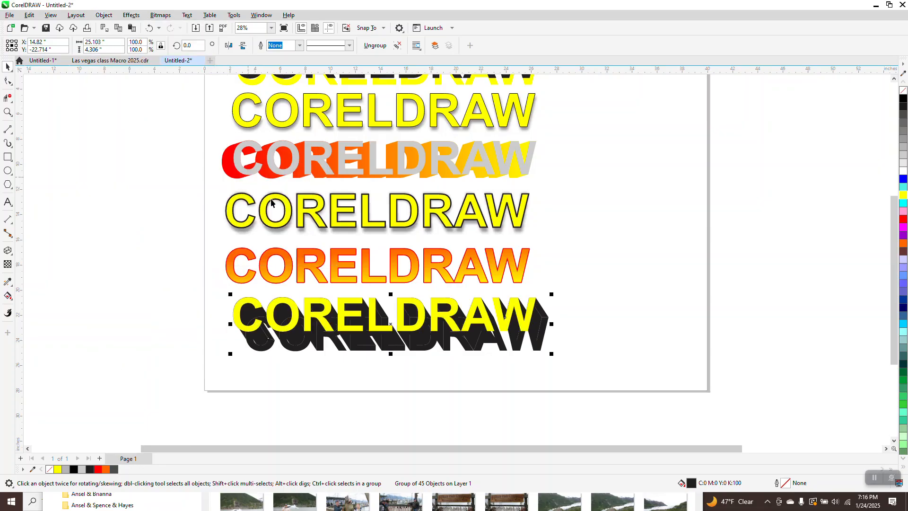
Examine the yellow text with its black extrusion up close, and review all the CORELDRAW effect rows on the page.
{"action": "left_click", "coordinate": [8, 112]}
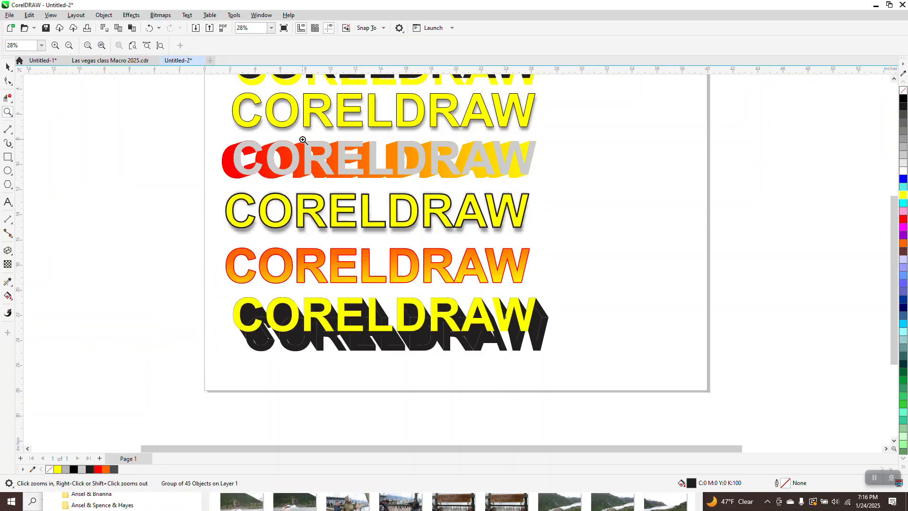
{"action": "left_click_drag", "start_coordinate": [243, 303], "coordinate": [558, 393]}
{"action": "scroll", "coordinate": [109, 260], "scroll_direction": "down", "scroll_amount": 2}
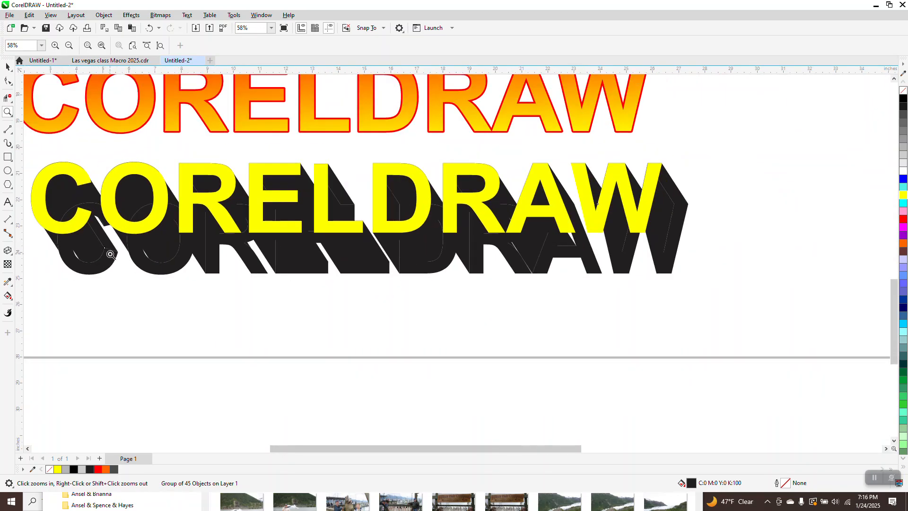
{"action": "left_click", "coordinate": [8, 251]}
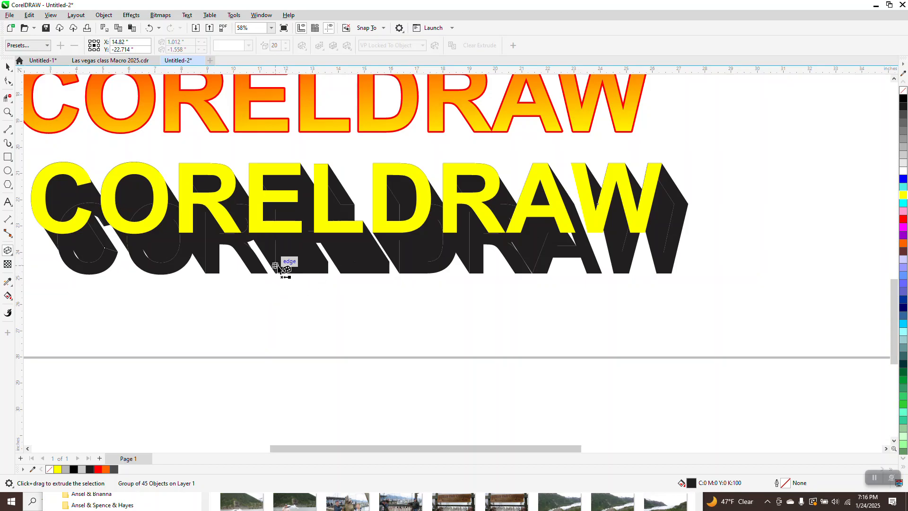
{"action": "left_click", "coordinate": [7, 251]}
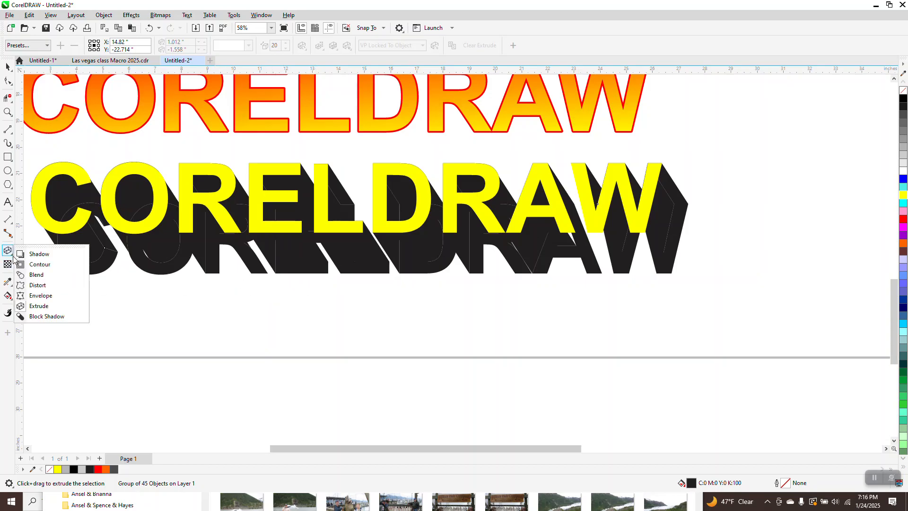
{"action": "left_click", "coordinate": [39, 306]}
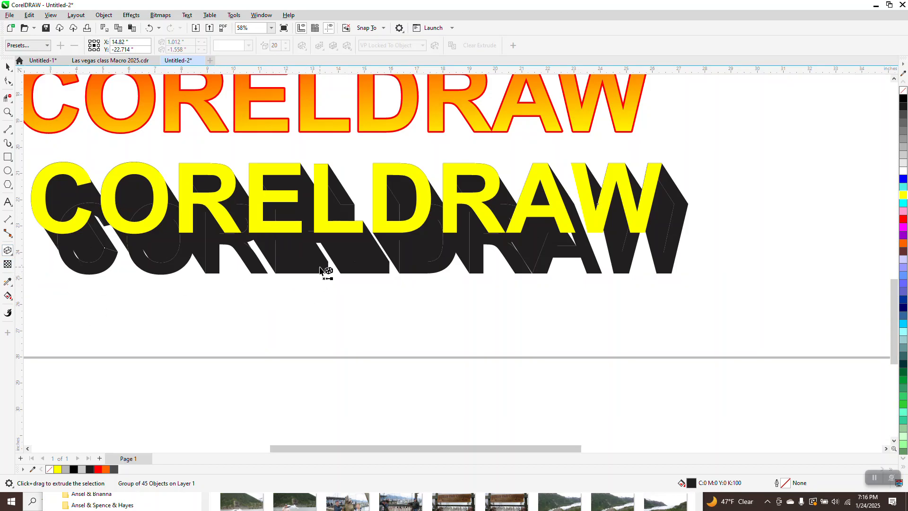
{"action": "scroll", "coordinate": [359, 303], "scroll_direction": "down", "scroll_amount": 3}
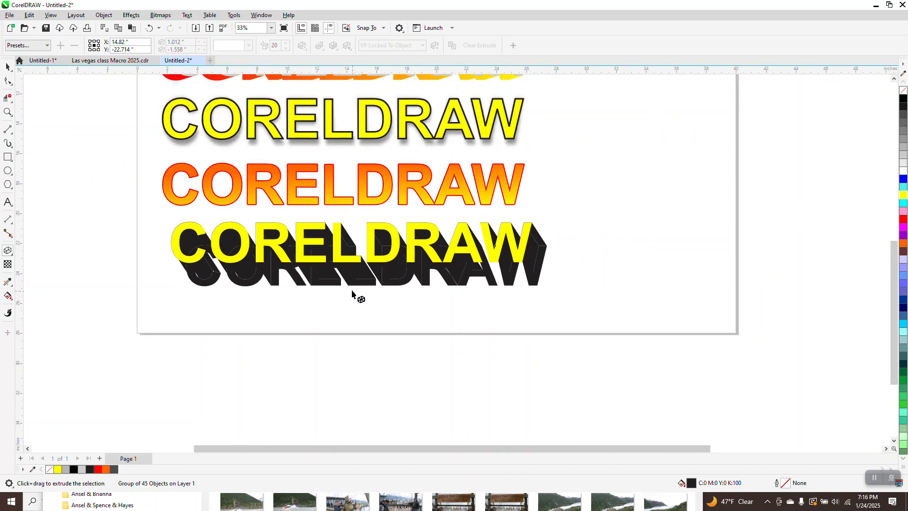
{"action": "scroll", "coordinate": [273, 265], "scroll_direction": "down", "scroll_amount": 3}
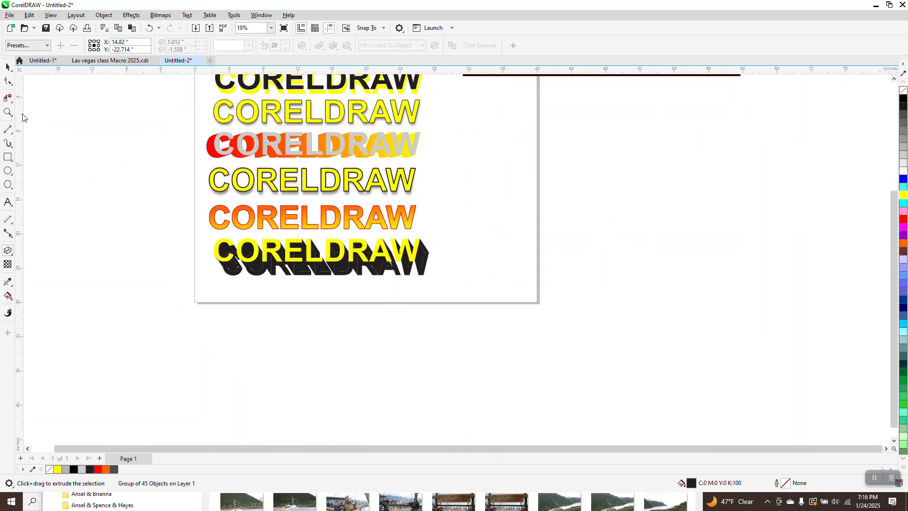
{"action": "left_click", "coordinate": [7, 113]}
{"action": "scroll", "coordinate": [197, 229], "scroll_direction": "down", "scroll_amount": 2}
{"action": "left_click_drag", "start_coordinate": [203, 96], "coordinate": [402, 287]}
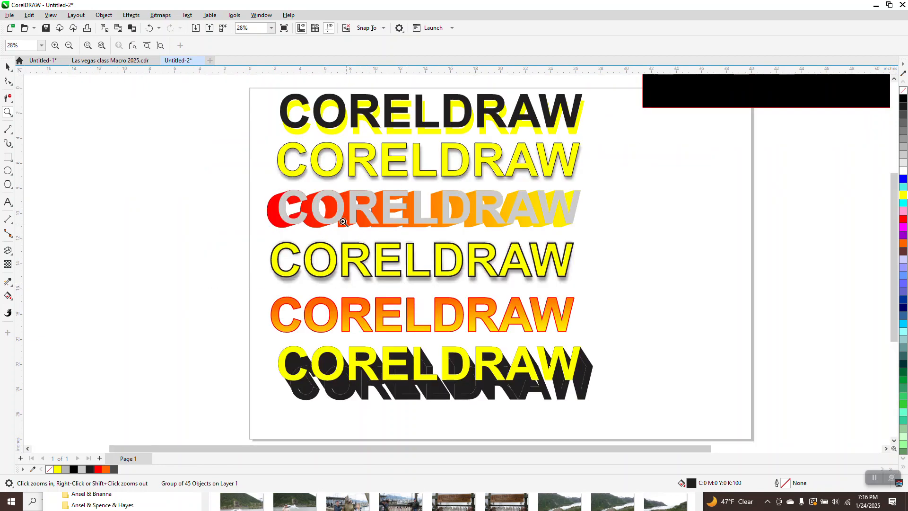
Undo the yellow fill and repositioning of the extrusion, and delete the separated extrusion group below the black text.
{"action": "left_click", "coordinate": [150, 29]}
{"action": "left_click", "coordinate": [150, 28]}
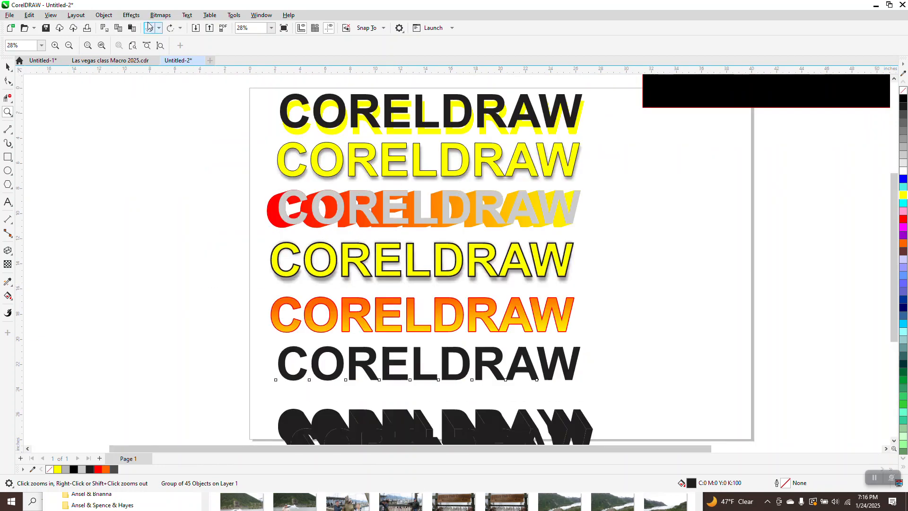
{"action": "left_click", "coordinate": [464, 429]}
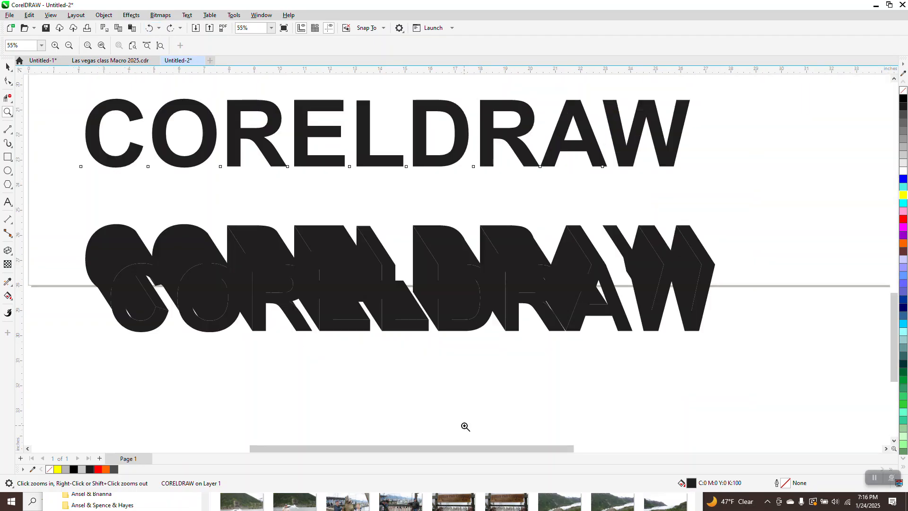
{"action": "left_click", "coordinate": [3, 63]}
{"action": "left_click", "coordinate": [117, 242]}
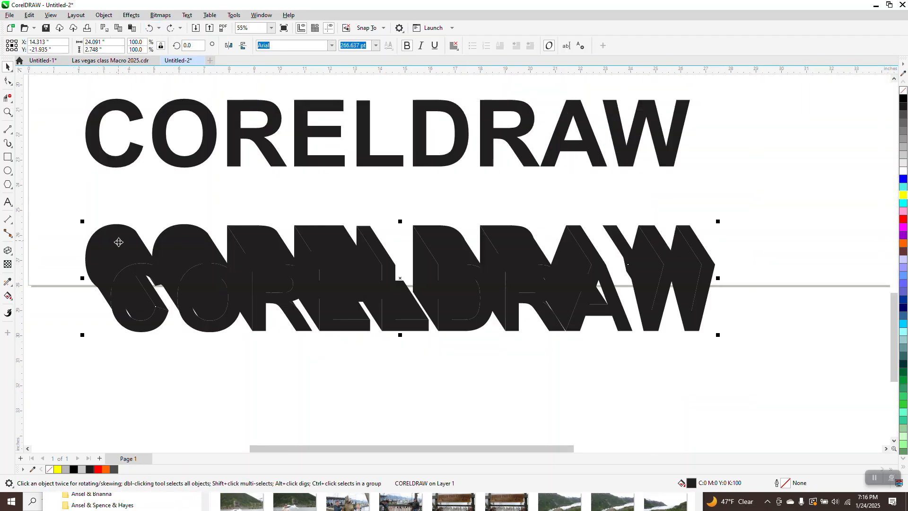
{"action": "key", "text": "Delete"}
Give the CORELDRAW text no fill and a black hairline outline, and draw a horizontal two-point line about 25.2 in long through its middle.
{"action": "left_click", "coordinate": [267, 149]}
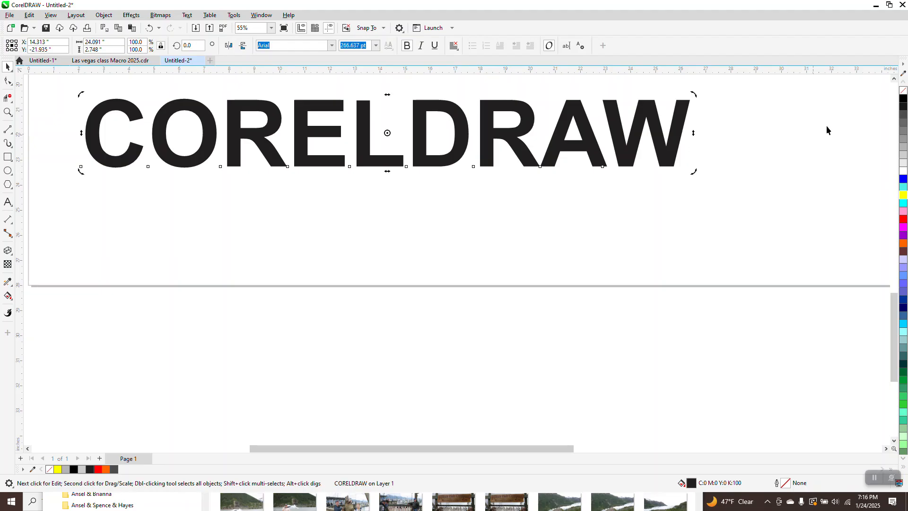
{"action": "left_click", "coordinate": [903, 91]}
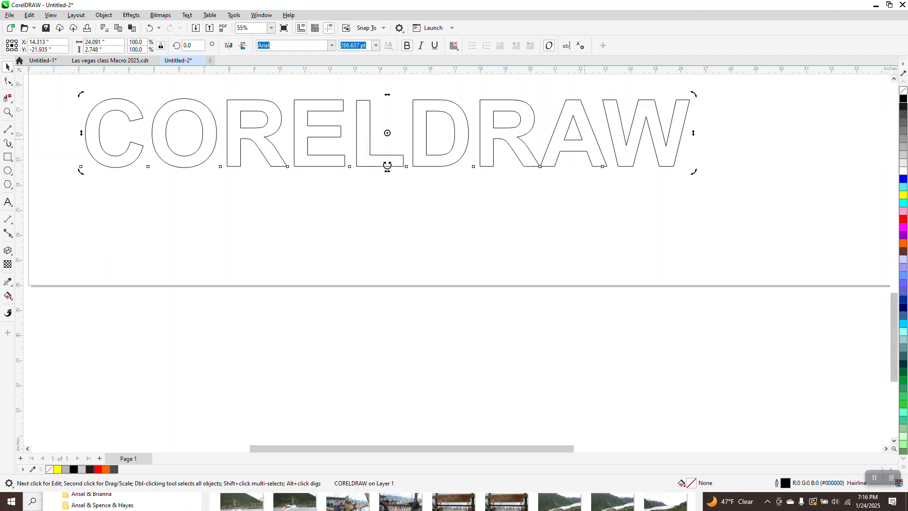
{"action": "left_click", "coordinate": [12, 135]}
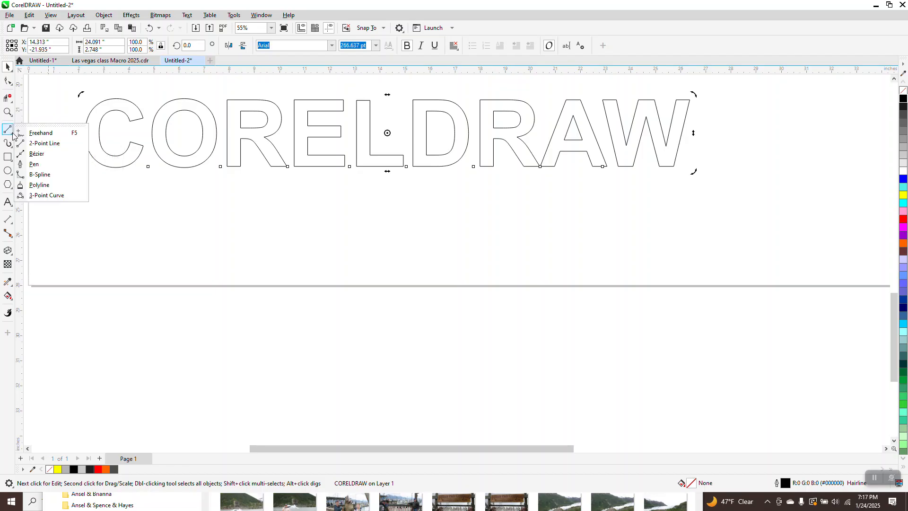
{"action": "left_click", "coordinate": [40, 143]}
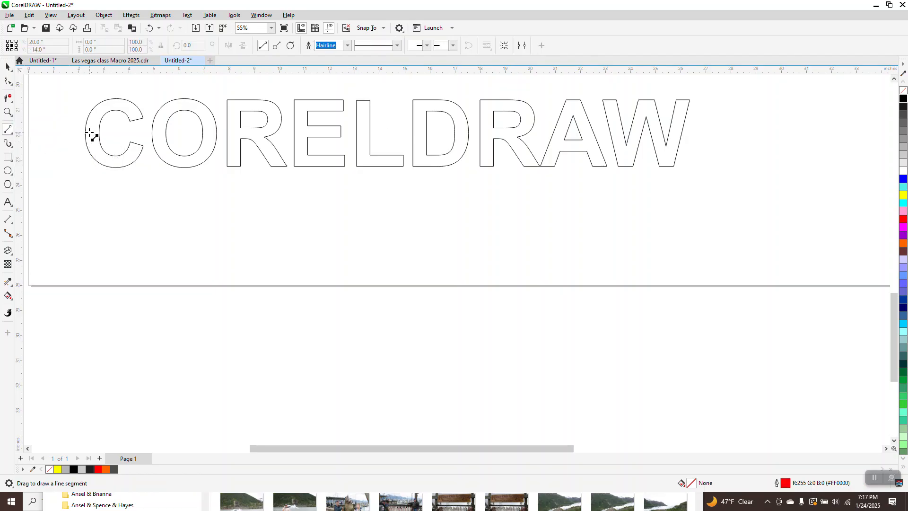
{"action": "left_click_drag", "start_coordinate": [71, 131], "coordinate": [704, 151]}
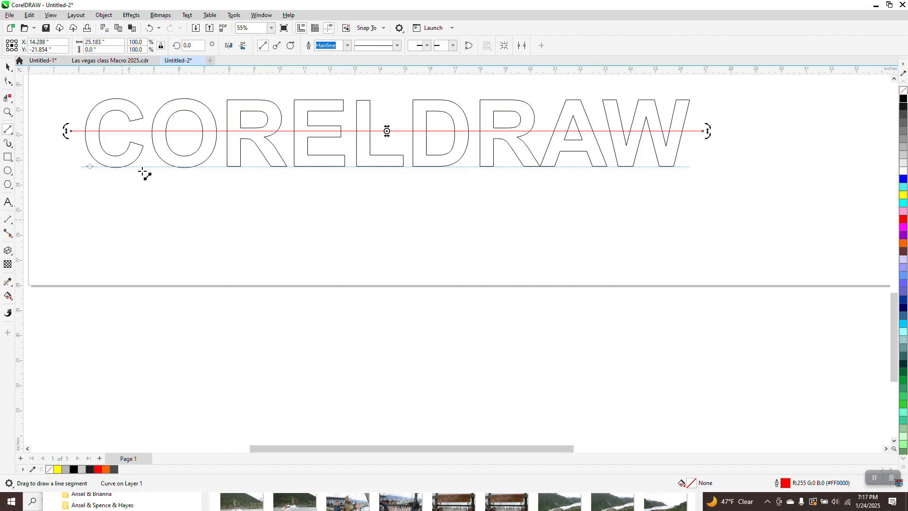
Try Virtual Segment Delete across the upper part of the outlined text, and convert the text to curves.
{"action": "left_click", "coordinate": [7, 98]}
{"action": "left_click_drag", "start_coordinate": [84, 98], "coordinate": [695, 121]}
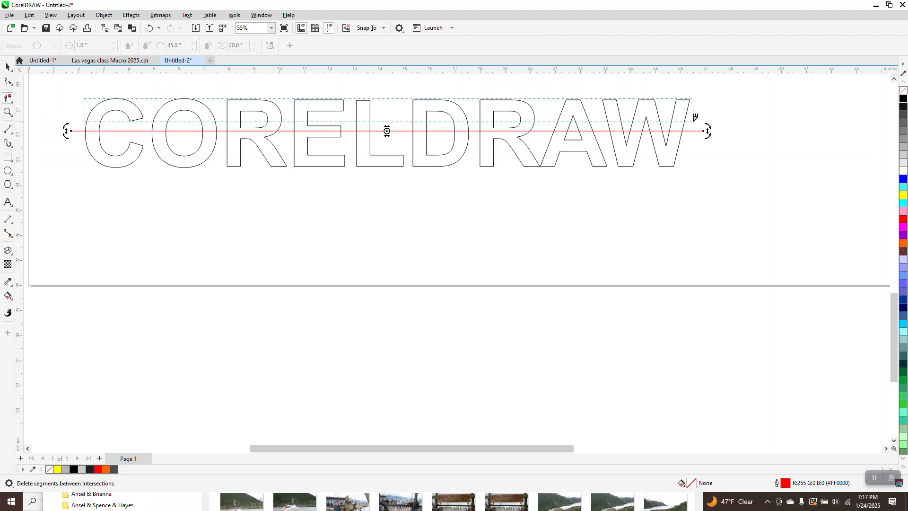
{"action": "left_click", "coordinate": [7, 66]}
{"action": "left_click", "coordinate": [210, 117]}
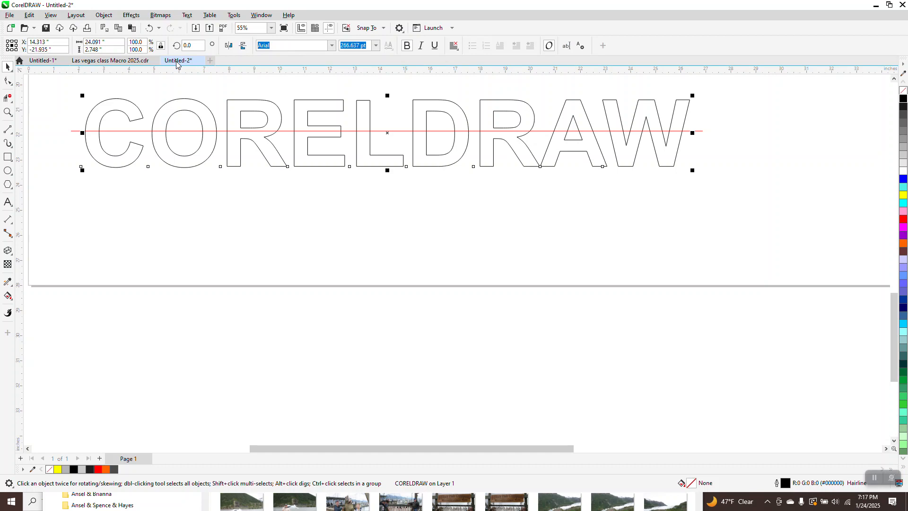
{"action": "left_click", "coordinate": [104, 15]}
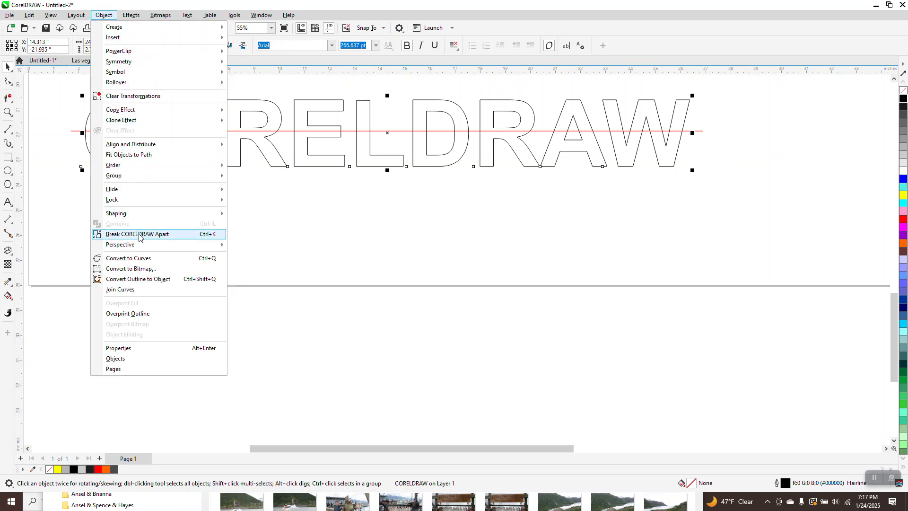
{"action": "left_click", "coordinate": [137, 263]}
Try deleting the virtual segments in the upper part of the converted letters, and undo it.
{"action": "left_click", "coordinate": [7, 98]}
{"action": "left_click_drag", "start_coordinate": [347, 115], "coordinate": [694, 124]}
{"action": "left_click", "coordinate": [149, 28]}
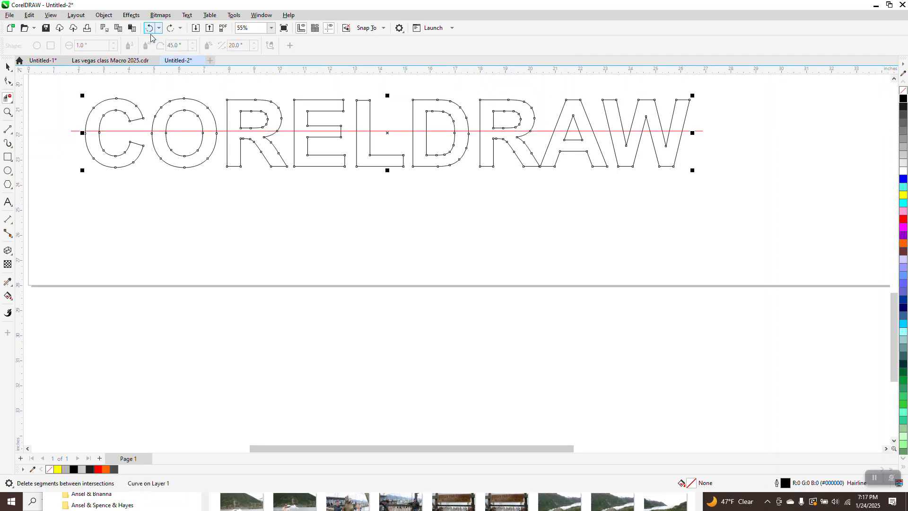
Use Smart Fill to color the letter parts below the red line blue (#0000FF), from C through the left part of W.
{"action": "left_click", "coordinate": [12, 299]}
{"action": "left_click", "coordinate": [41, 309]}
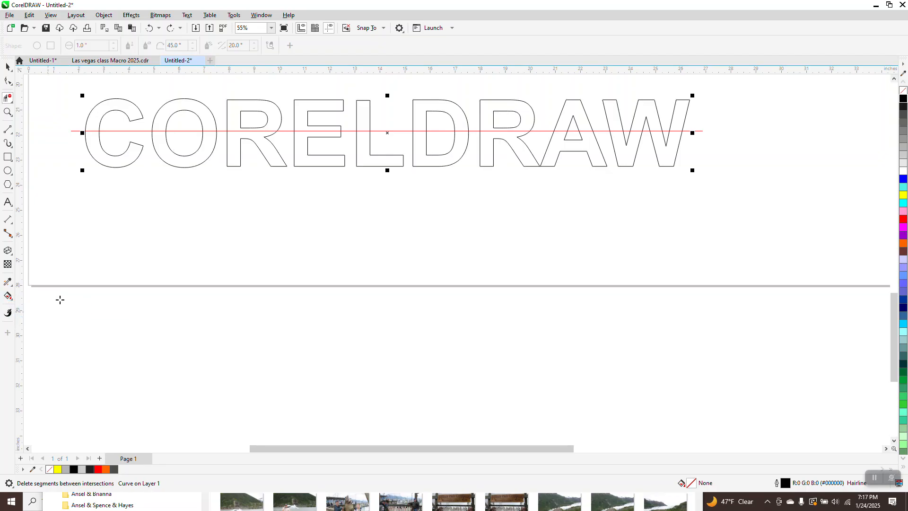
{"action": "left_click", "coordinate": [122, 159]}
{"action": "left_click", "coordinate": [183, 159]}
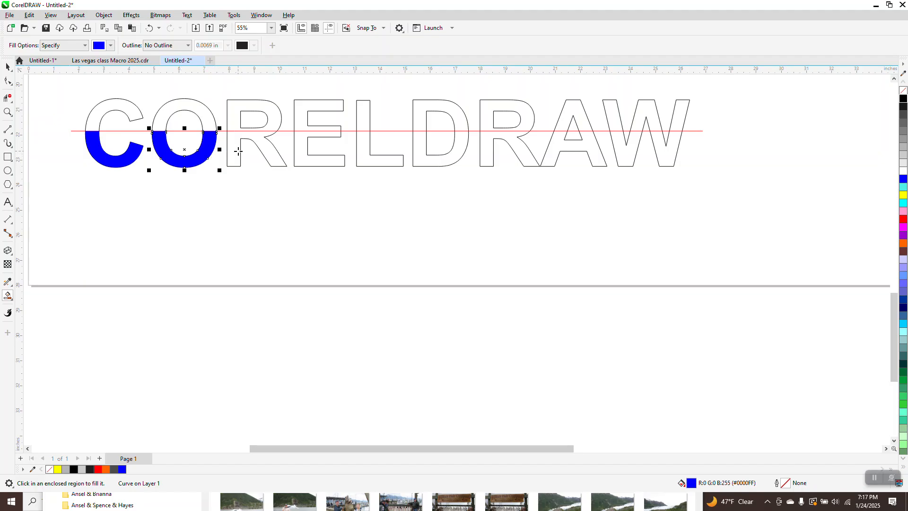
{"action": "left_click", "coordinate": [247, 150]}
{"action": "left_click", "coordinate": [299, 156]}
{"action": "left_click", "coordinate": [370, 164]}
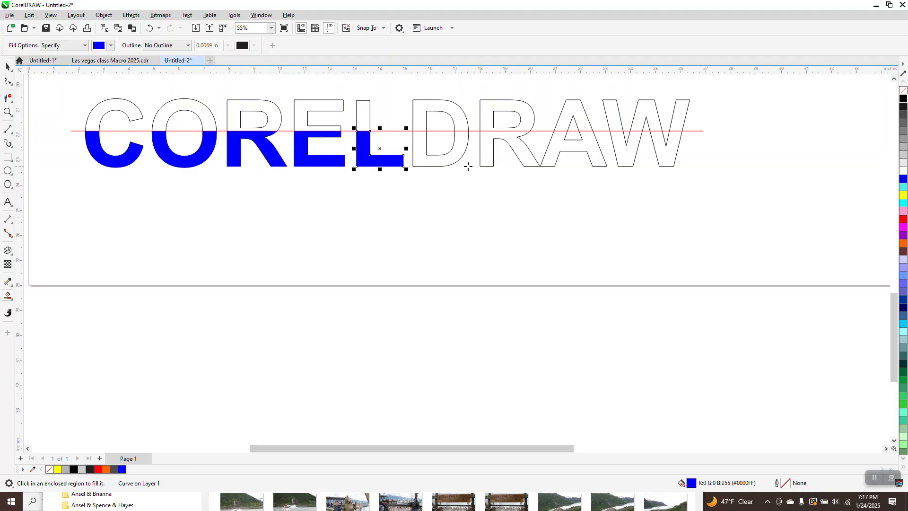
{"action": "left_click", "coordinate": [453, 160]}
{"action": "left_click", "coordinate": [488, 159]}
{"action": "left_click", "coordinate": [608, 155]}
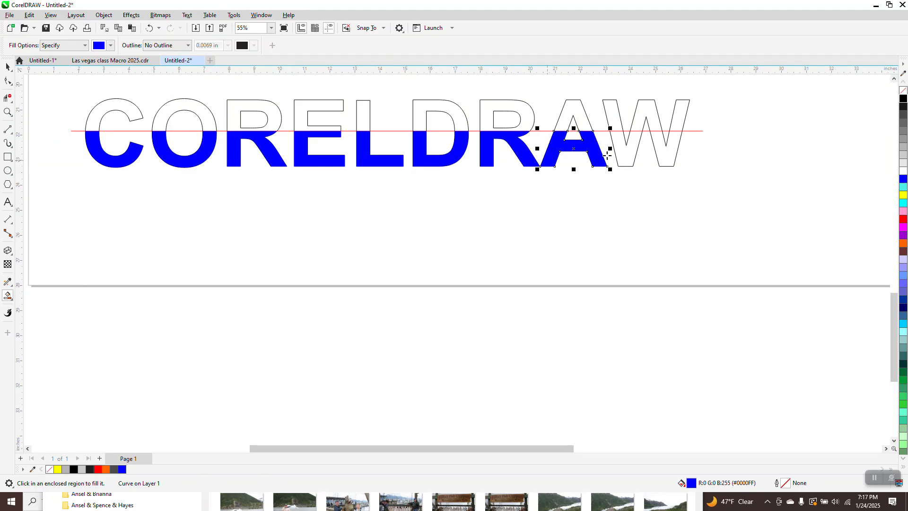
{"action": "left_click", "coordinate": [625, 157]}
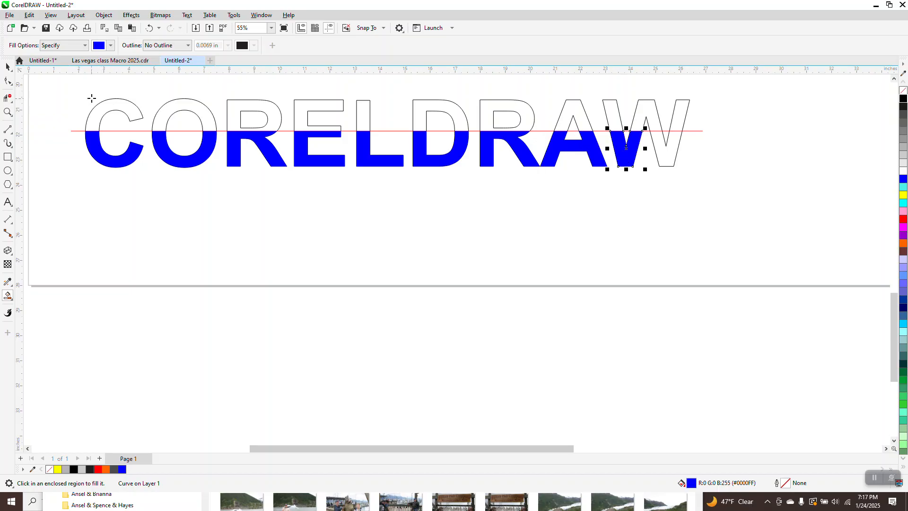
Use Smart Fill with cyan (#00FFFF) on the upper parts of the first R and O, and undo the stray fill from C.
{"action": "left_click", "coordinate": [111, 45]}
{"action": "left_click", "coordinate": [161, 105]}
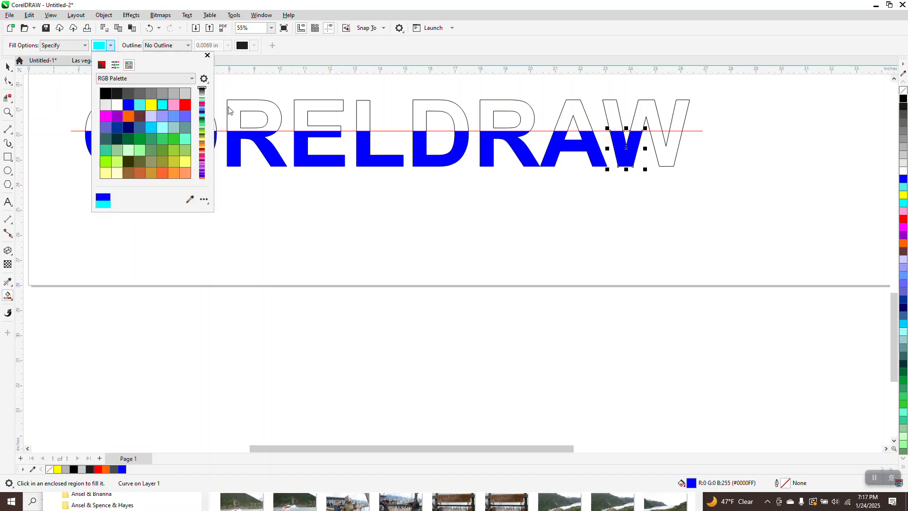
{"action": "left_click", "coordinate": [234, 108]}
{"action": "left_click", "coordinate": [200, 107]}
{"action": "left_click", "coordinate": [135, 105]}
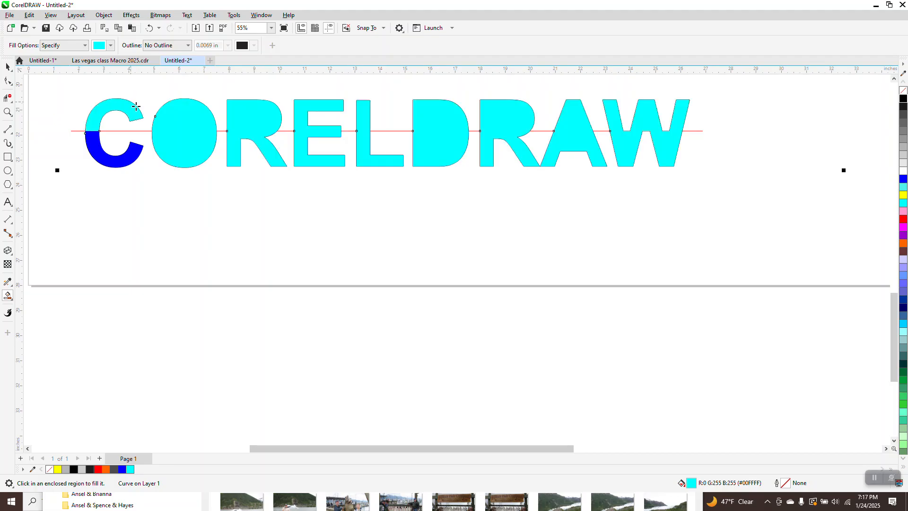
{"action": "left_click", "coordinate": [149, 28]}
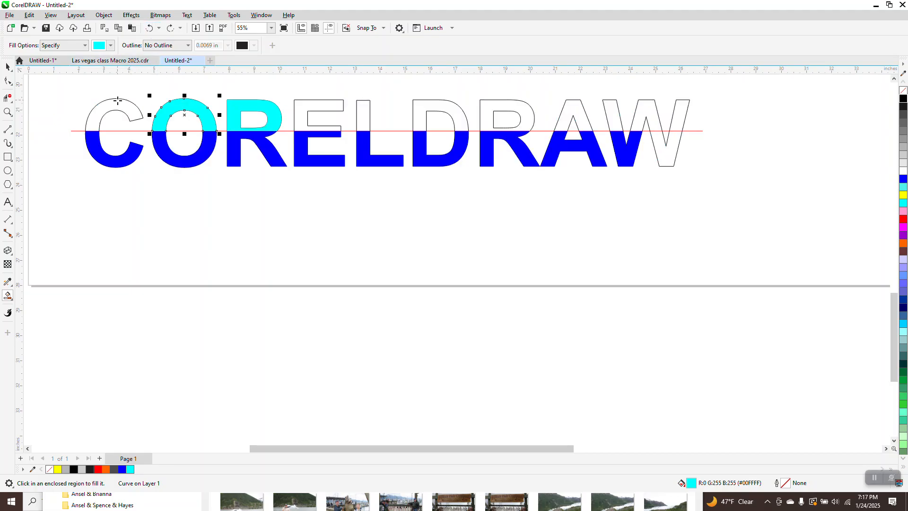
Smart Fill the remaining letter parts above the red line with cyan: C, E, L, D, R, A and the three parts of W.
{"action": "left_click", "coordinate": [118, 102]}
{"action": "left_click", "coordinate": [319, 110]}
{"action": "left_click", "coordinate": [362, 110]}
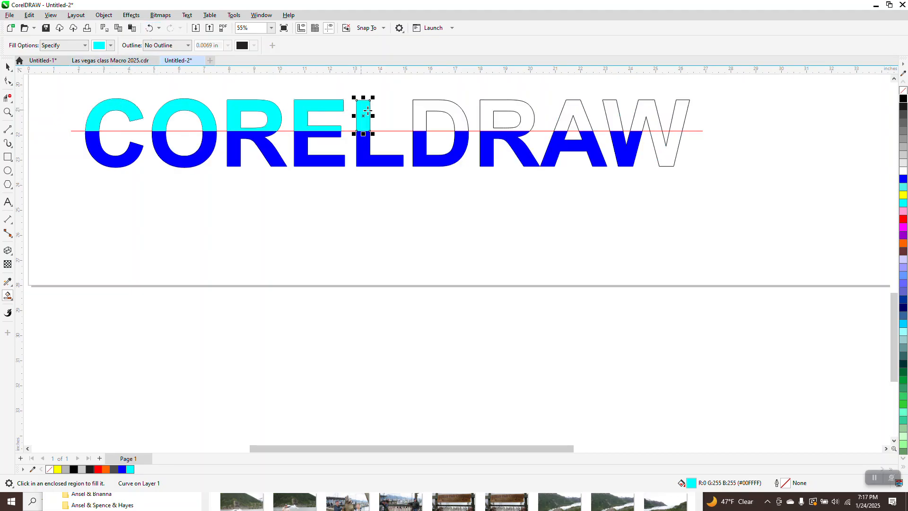
{"action": "left_click", "coordinate": [420, 112]}
{"action": "left_click", "coordinate": [532, 114]}
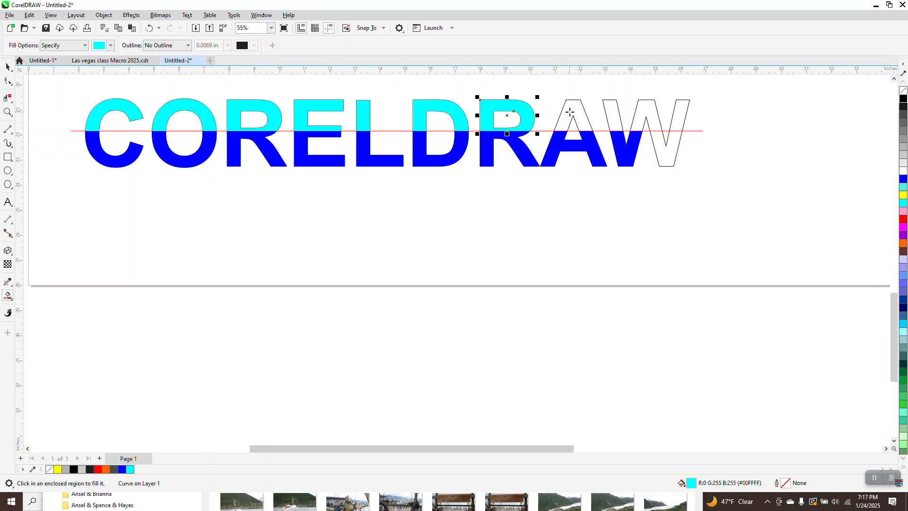
{"action": "left_click", "coordinate": [566, 114]}
{"action": "left_click", "coordinate": [614, 115]}
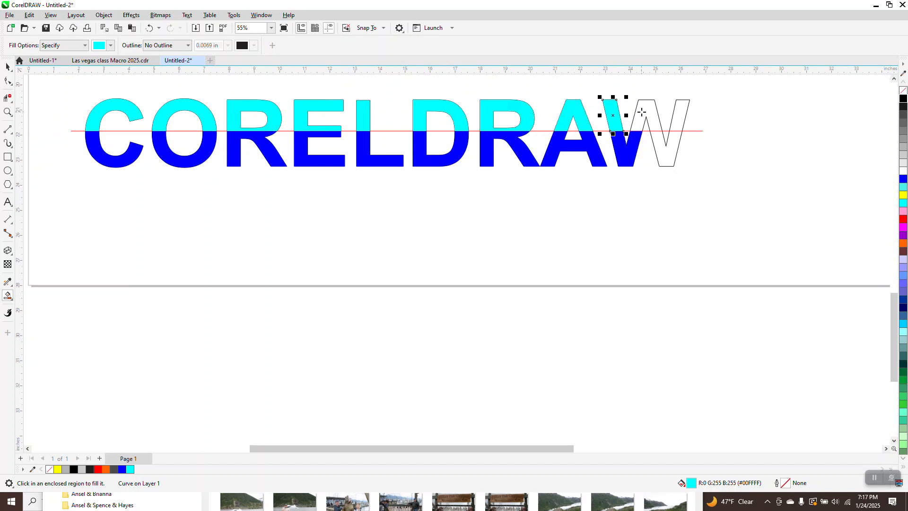
{"action": "left_click", "coordinate": [642, 114]}
{"action": "left_click", "coordinate": [677, 113]}
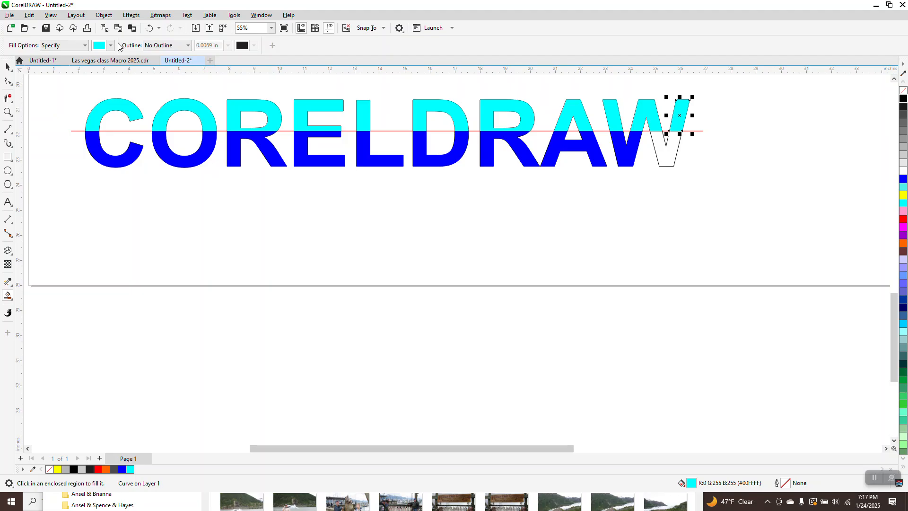
Fill the remaining lower part of W with blue using Smart Fill, and delete the red dividing line.
{"action": "left_click", "coordinate": [112, 45]}
{"action": "left_click", "coordinate": [130, 102]}
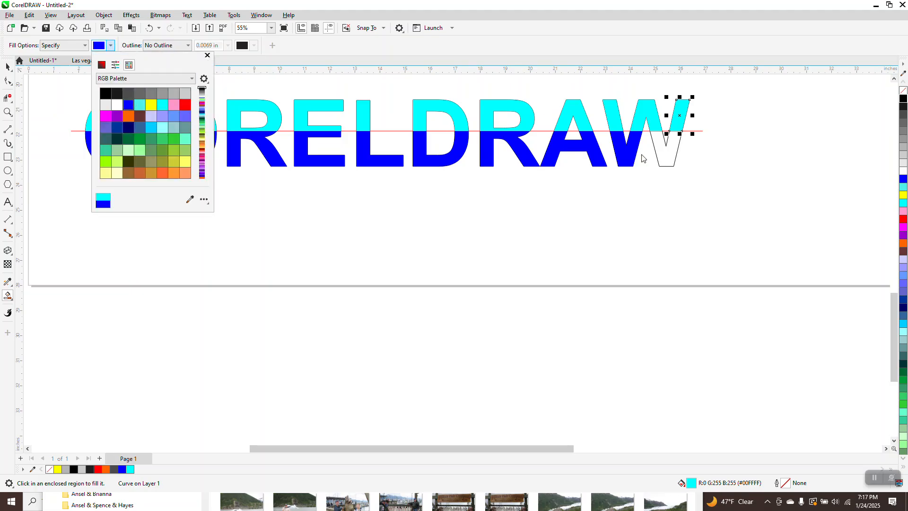
{"action": "left_click", "coordinate": [658, 156]}
{"action": "left_click", "coordinate": [7, 64]}
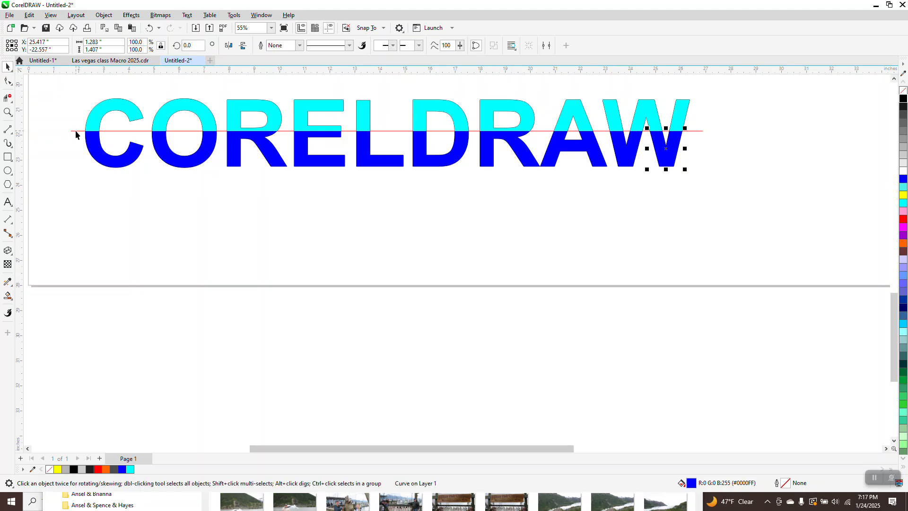
{"action": "left_click", "coordinate": [75, 131]}
{"action": "key", "text": "Delete"}
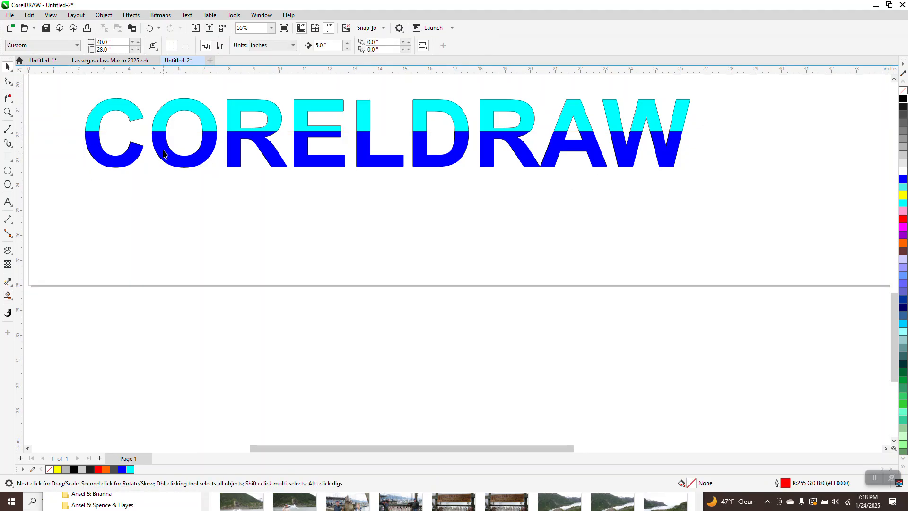
Undo the line deletion, the last blue fill on W and all cyan fills in the upper letter parts.
{"action": "left_click", "coordinate": [148, 29]}
{"action": "left_click", "coordinate": [149, 28]}
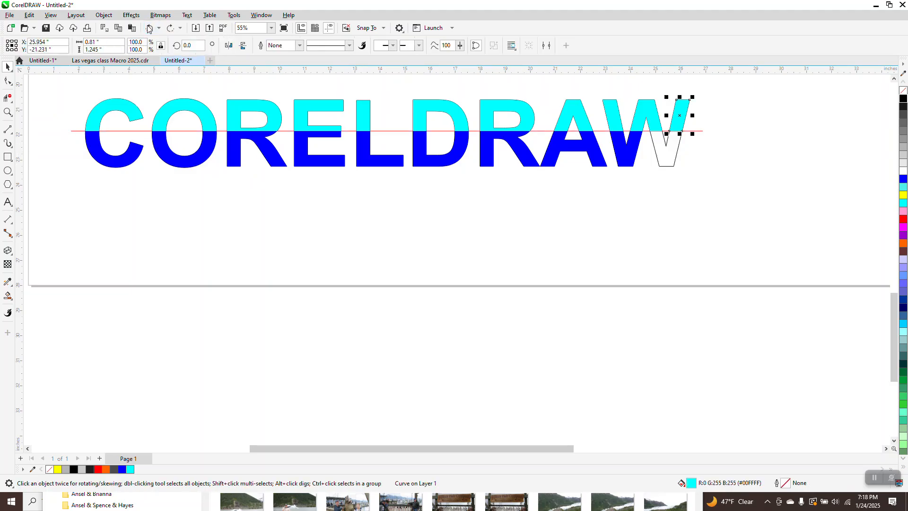
{"action": "left_click", "coordinate": [148, 29]}
{"action": "left_click", "coordinate": [149, 29]}
{"action": "left_click", "coordinate": [148, 28]}
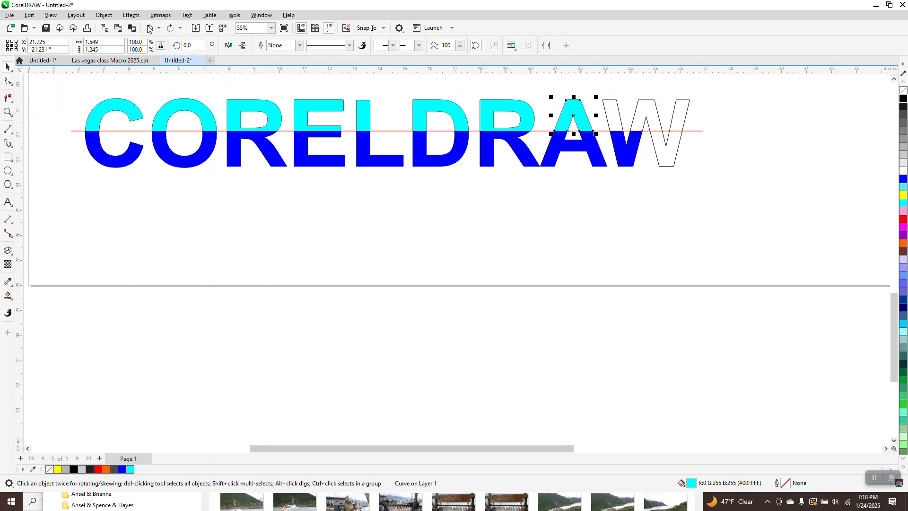
{"action": "left_click", "coordinate": [148, 28]}
{"action": "left_click", "coordinate": [148, 29]}
{"action": "left_click", "coordinate": [149, 28]}
{"action": "left_click", "coordinate": [149, 28]}
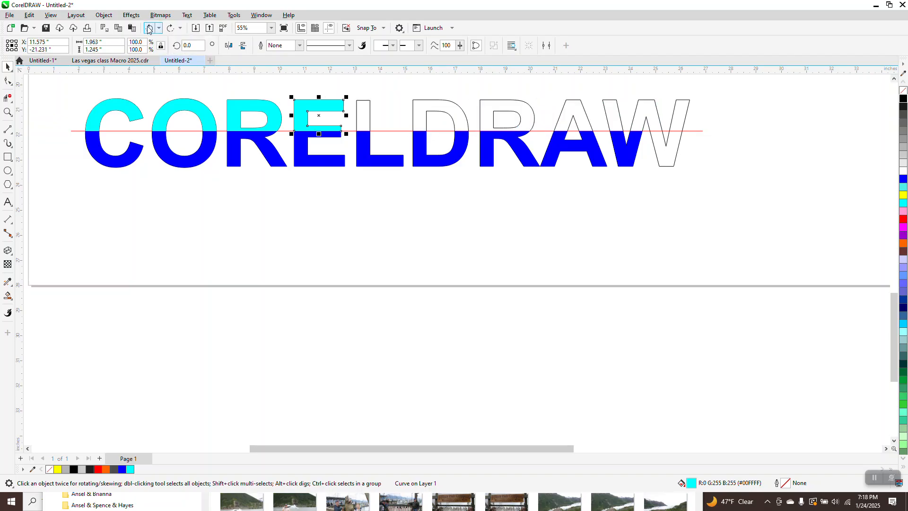
{"action": "left_click", "coordinate": [148, 29]}
{"action": "left_click", "coordinate": [149, 29]}
{"action": "left_click", "coordinate": [149, 28]}
{"action": "left_click", "coordinate": [149, 28]}
Undo the blue fills in the lower letter parts, from W back to C, leaving only outlines and the red line.
{"action": "left_click", "coordinate": [149, 29]}
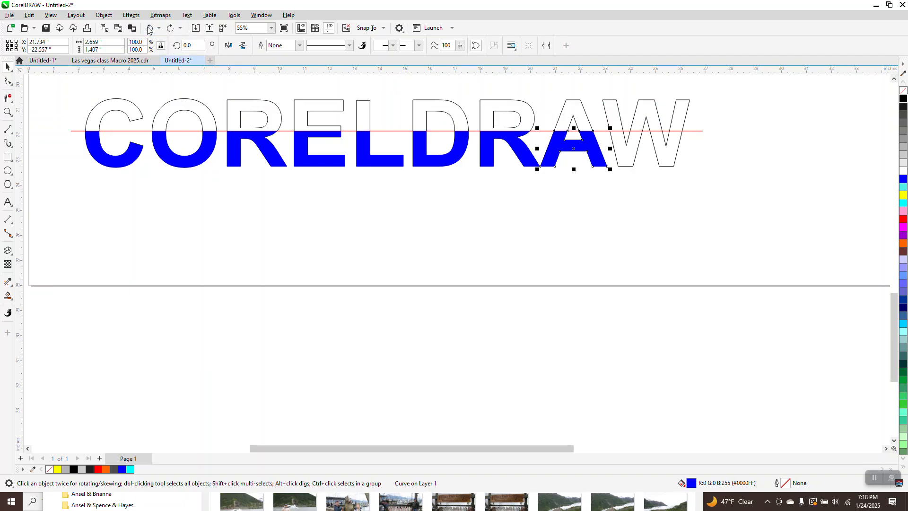
{"action": "left_click", "coordinate": [148, 29]}
{"action": "left_click", "coordinate": [146, 29]}
{"action": "left_click", "coordinate": [147, 29]}
{"action": "left_click", "coordinate": [148, 29]}
{"action": "left_click", "coordinate": [147, 29]}
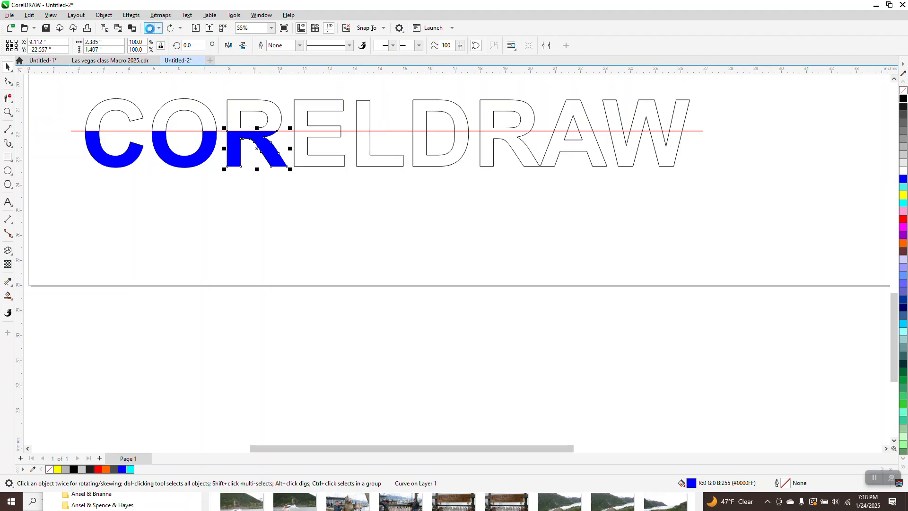
{"action": "left_click", "coordinate": [148, 29]}
{"action": "left_click", "coordinate": [149, 29]}
{"action": "left_click", "coordinate": [149, 28]}
Apply a zipper distortion to the red horizontal line with an amplitude of 6.
{"action": "left_click", "coordinate": [73, 133]}
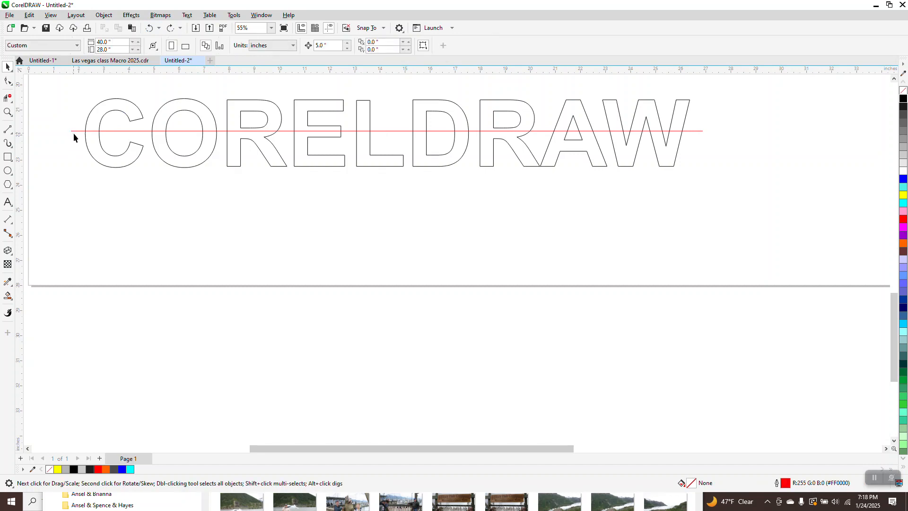
{"action": "left_click", "coordinate": [76, 132]}
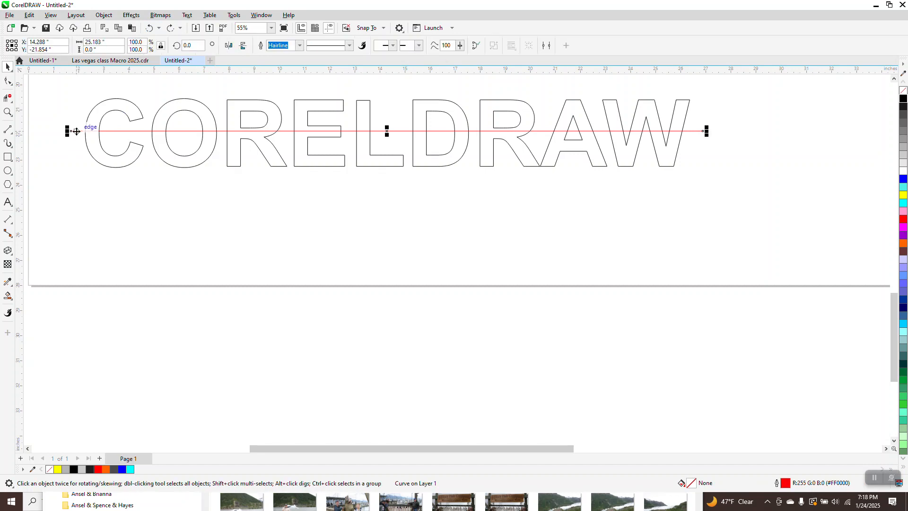
{"action": "left_click", "coordinate": [12, 256]}
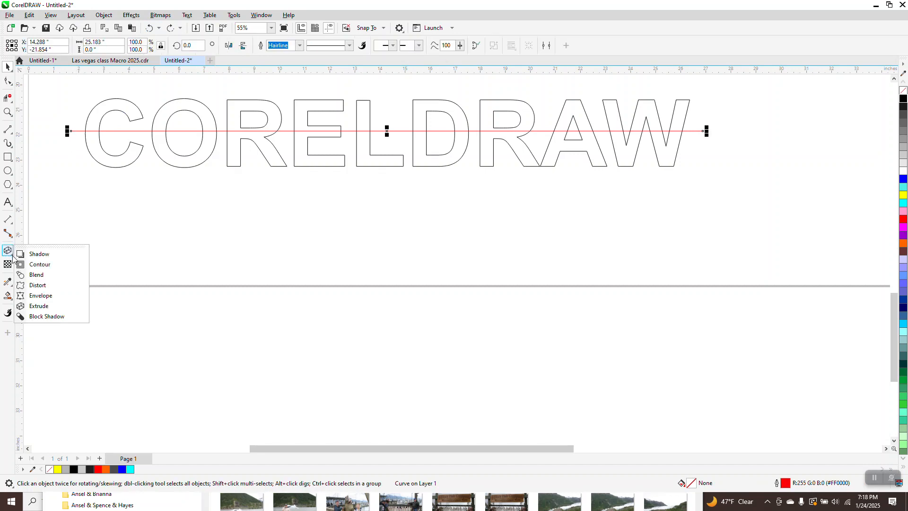
{"action": "left_click", "coordinate": [38, 286]}
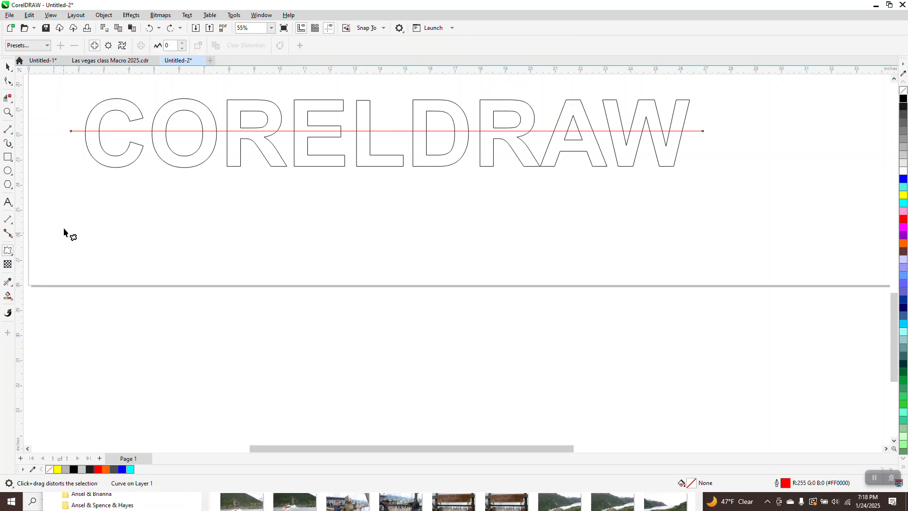
{"action": "left_click", "coordinate": [108, 45]}
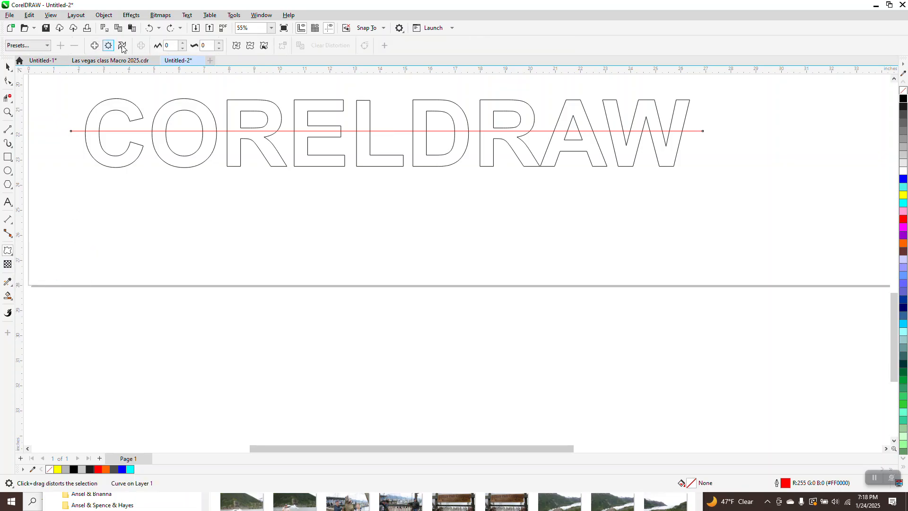
{"action": "left_click", "coordinate": [219, 46]}
{"action": "left_click", "coordinate": [181, 46]}
{"action": "left_click", "coordinate": [182, 43]}
{"action": "left_click", "coordinate": [183, 43]}
{"action": "left_click", "coordinate": [184, 43]}
{"action": "left_click", "coordinate": [184, 43]}
{"action": "left_click", "coordinate": [183, 43]}
{"action": "left_click", "coordinate": [183, 43]}
Set the zipper frequency to 12 and smooth the distortion so the line becomes a wave.
{"action": "left_click", "coordinate": [220, 43]}
{"action": "left_click", "coordinate": [220, 43]}
{"action": "left_click", "coordinate": [220, 43]}
{"action": "left_click", "coordinate": [220, 43]}
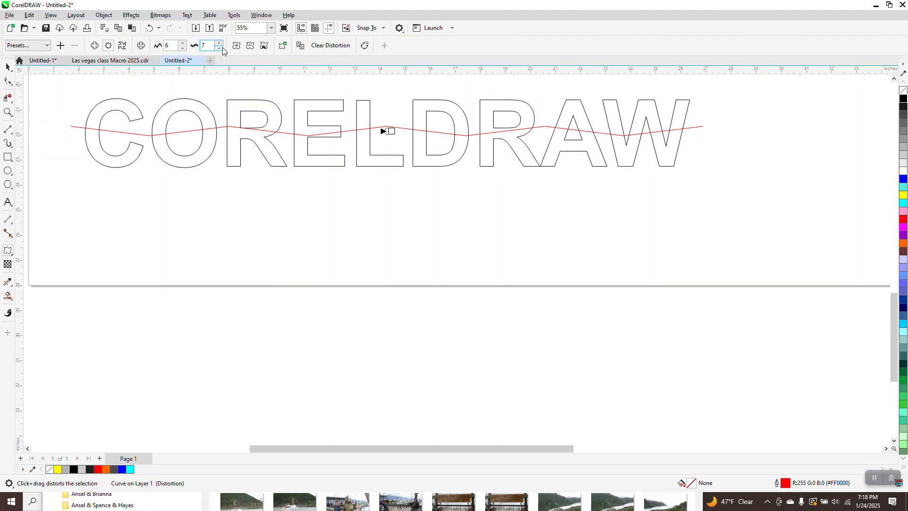
{"action": "left_click", "coordinate": [220, 43]}
{"action": "left_click", "coordinate": [220, 43]}
{"action": "left_click", "coordinate": [220, 43]}
{"action": "left_click", "coordinate": [220, 43]}
{"action": "left_click", "coordinate": [220, 43]}
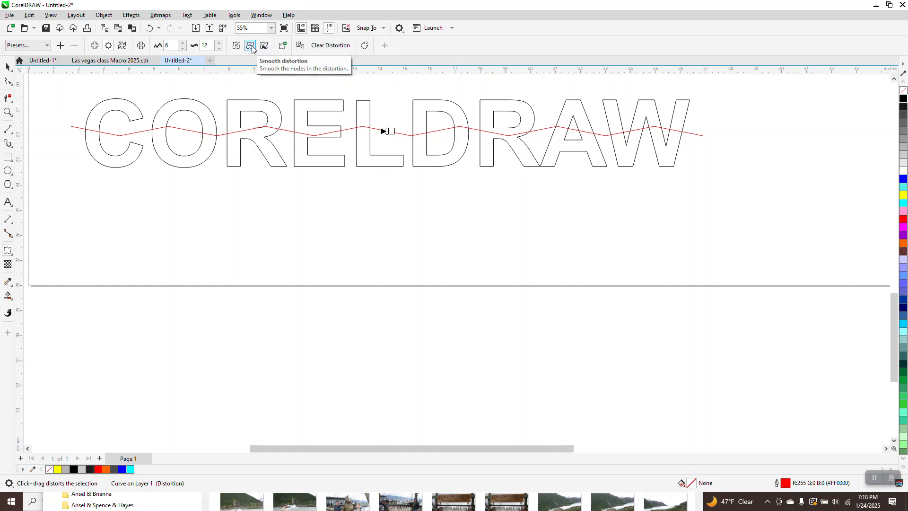
{"action": "left_click", "coordinate": [251, 46]}
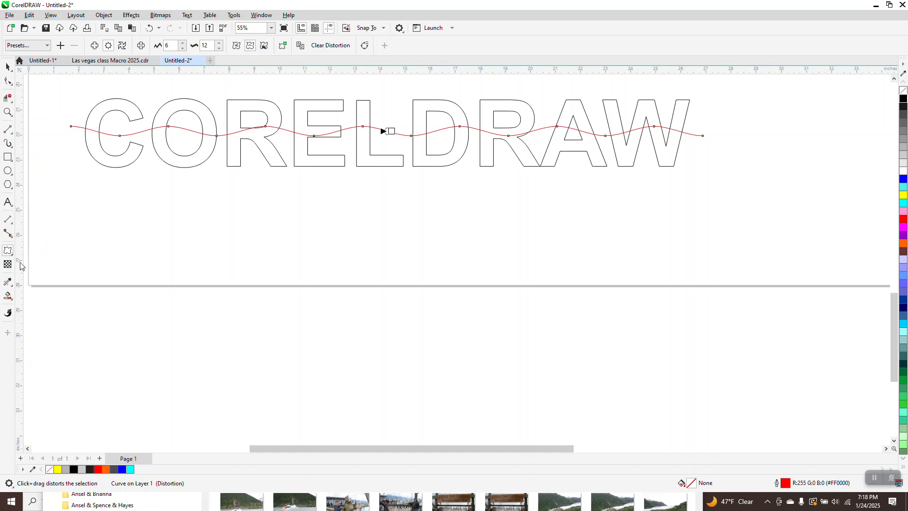
Use Smart Fill to color all the letter parts above the wavy line blue (#0000FF), from C through W.
{"action": "left_click", "coordinate": [7, 296]}
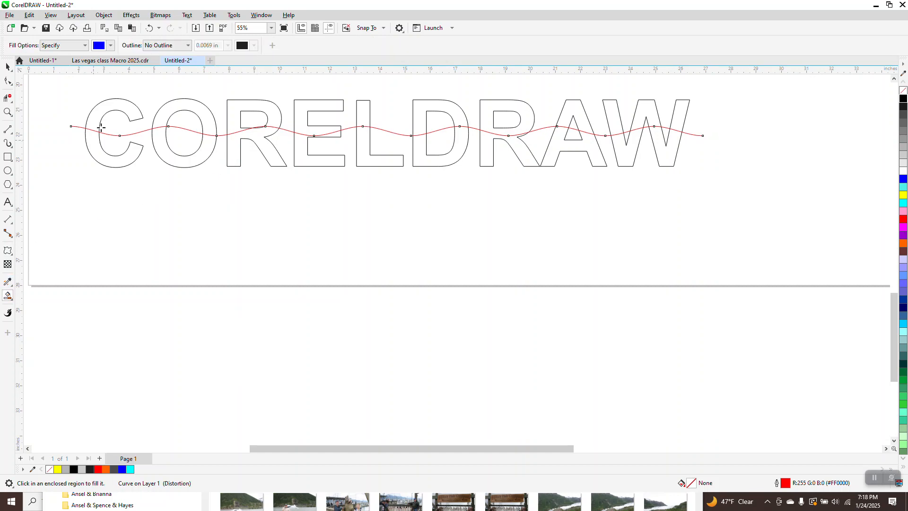
{"action": "left_click", "coordinate": [124, 104]}
{"action": "left_click", "coordinate": [179, 105]}
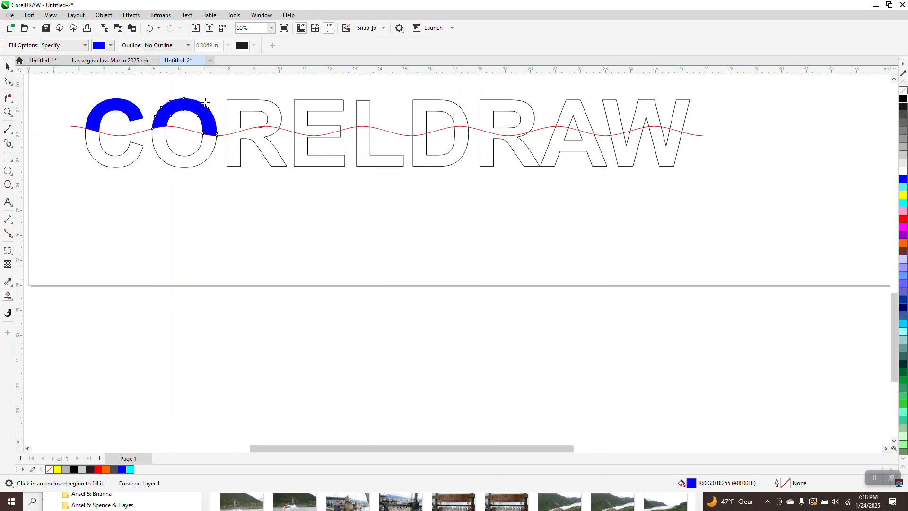
{"action": "left_click", "coordinate": [237, 103]}
{"action": "left_click", "coordinate": [298, 102]}
{"action": "left_click", "coordinate": [363, 102]}
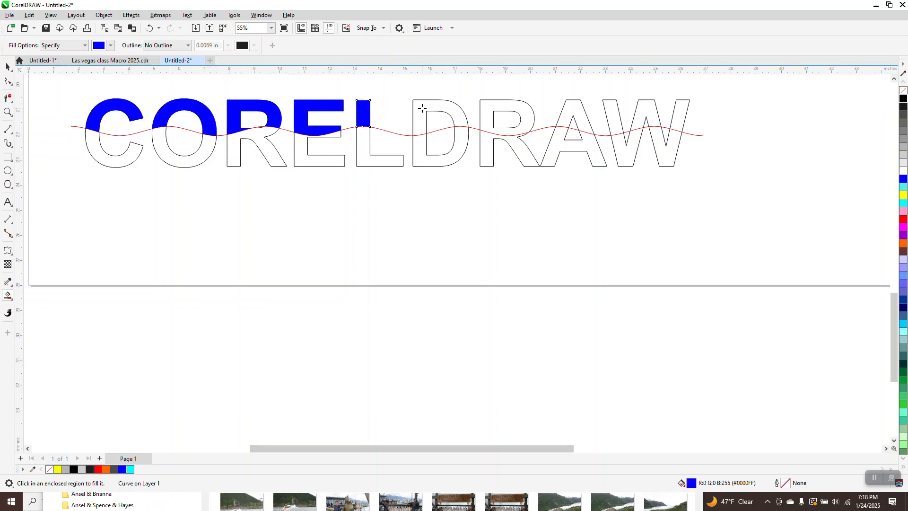
{"action": "left_click", "coordinate": [428, 108]}
{"action": "left_click", "coordinate": [489, 109]}
{"action": "left_click", "coordinate": [581, 110]}
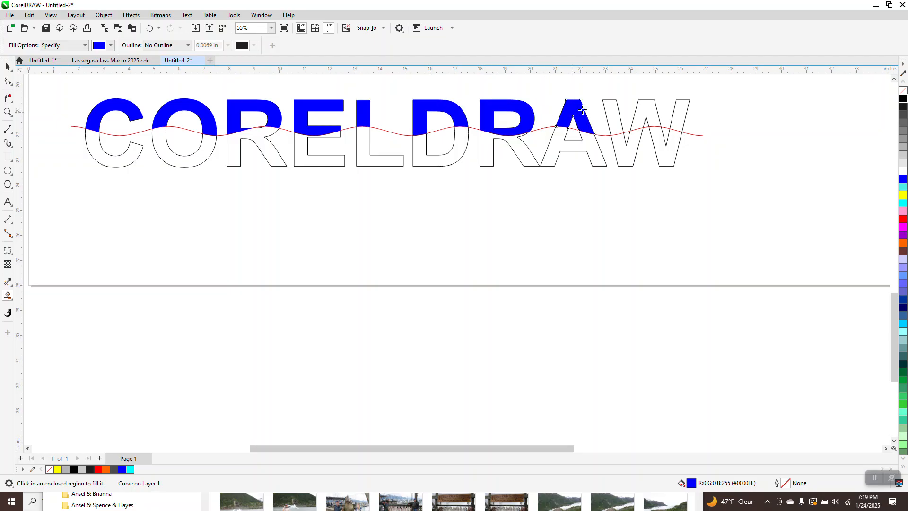
{"action": "left_click", "coordinate": [610, 108]}
{"action": "left_click", "coordinate": [646, 108]}
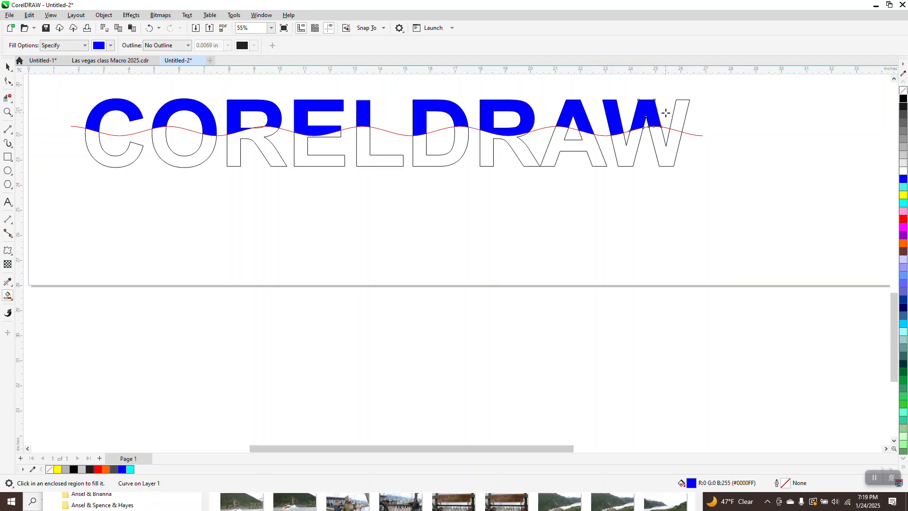
{"action": "left_click", "coordinate": [684, 116]}
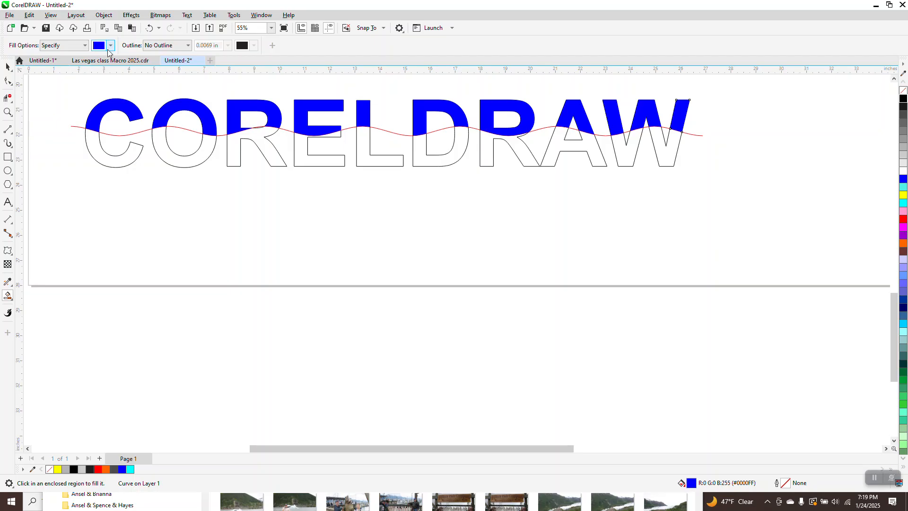
Change the Smart Fill color to light orange (R:255 G:204 B:153) and fill the parts of W below the wavy line.
{"action": "left_click", "coordinate": [110, 46]}
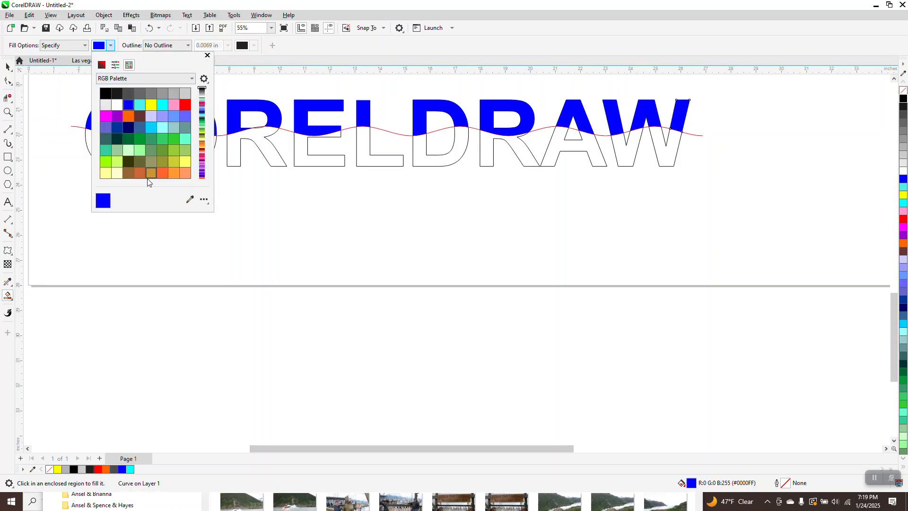
{"action": "left_click", "coordinate": [201, 147]}
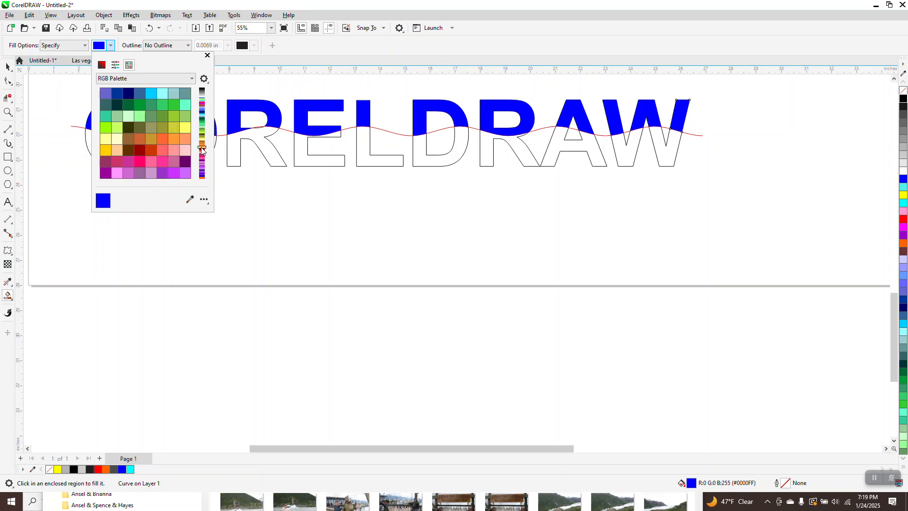
{"action": "left_click", "coordinate": [117, 150]}
{"action": "left_click", "coordinate": [664, 159]}
{"action": "left_click", "coordinate": [663, 156]}
{"action": "left_click", "coordinate": [630, 156]}
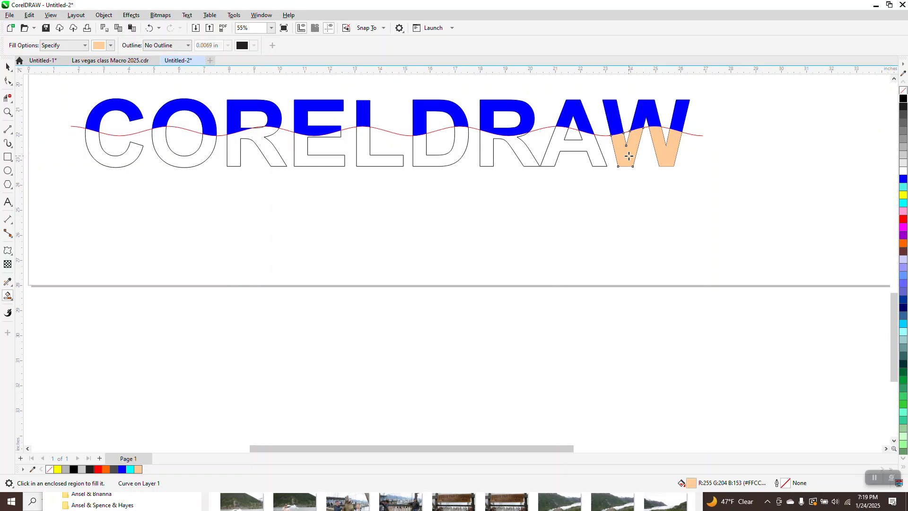
Use Smart Fill to color the remaining letter parts below the wavy line light orange, from A back through C.
{"action": "left_click", "coordinate": [598, 154]}
{"action": "left_click", "coordinate": [525, 150]}
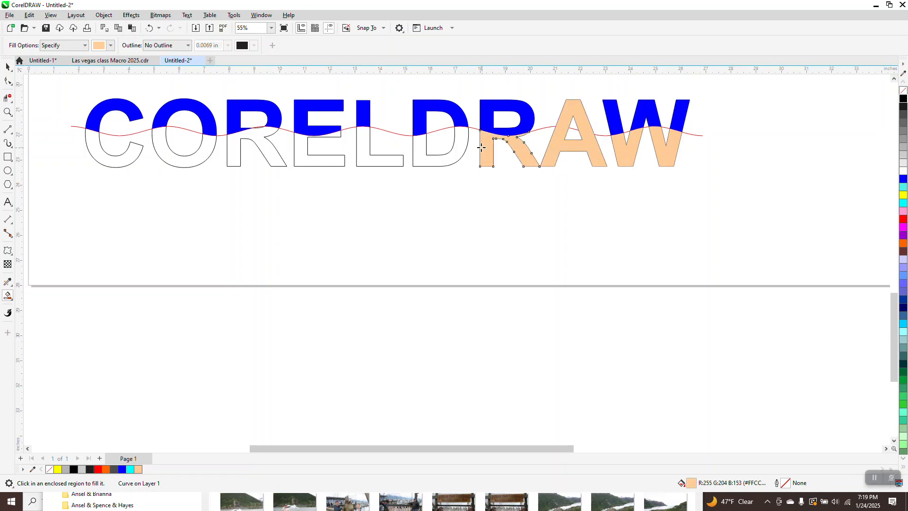
{"action": "left_click", "coordinate": [464, 145]}
{"action": "left_click", "coordinate": [374, 161]}
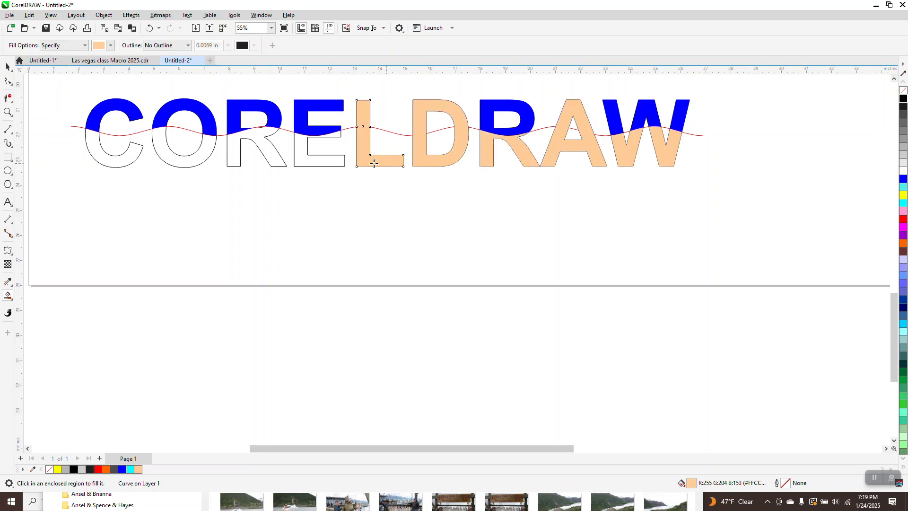
{"action": "left_click", "coordinate": [328, 162]}
{"action": "left_click", "coordinate": [273, 160]}
{"action": "left_click", "coordinate": [199, 153]}
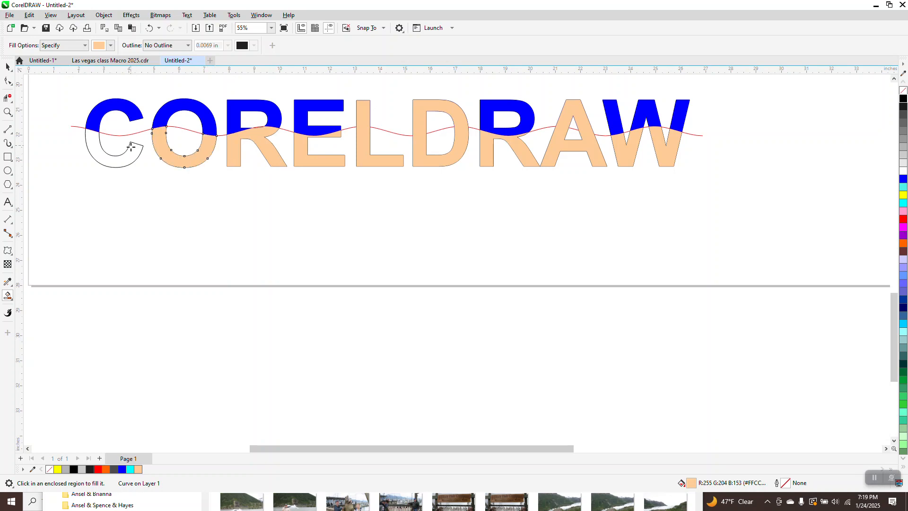
{"action": "left_click", "coordinate": [125, 156]}
Delete the red wavy line crossing the letters and undo the deletion.
{"action": "key", "text": "space"}
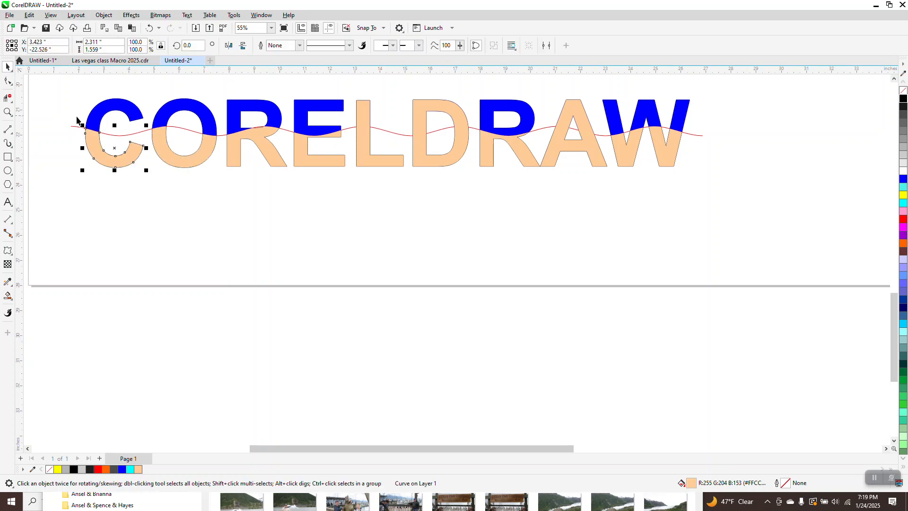
{"action": "left_click", "coordinate": [76, 129]}
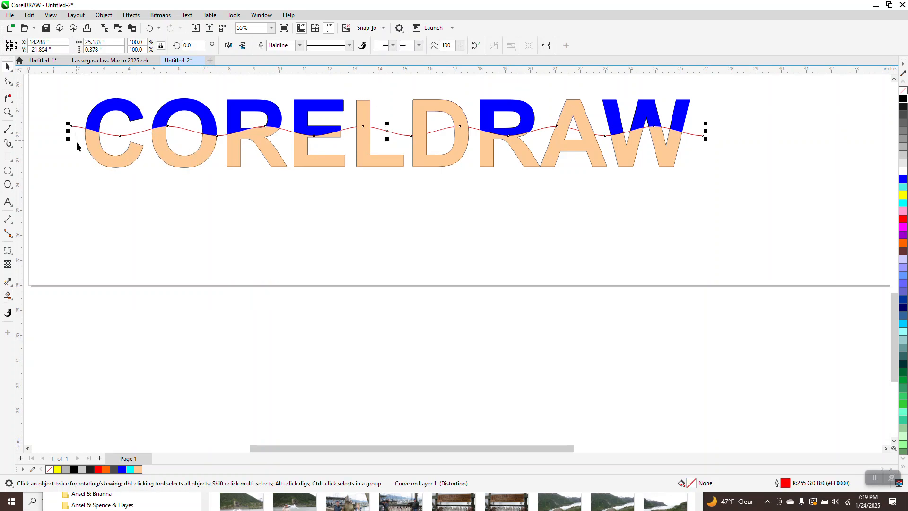
{"action": "key", "text": "Delete"}
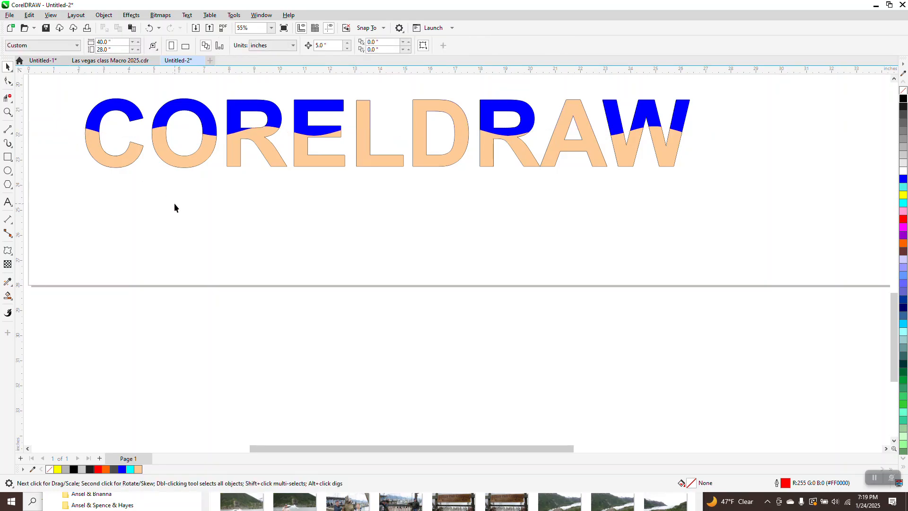
{"action": "left_click", "coordinate": [149, 28]}
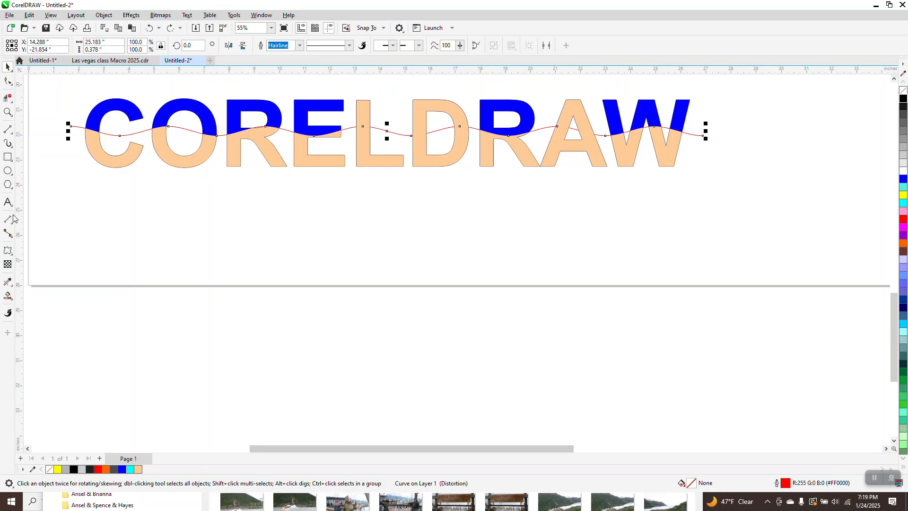
Set the Smart Fill color to blue (#0000FF) and refill the parts of D and L above the wavy line.
{"action": "left_click", "coordinate": [7, 295]}
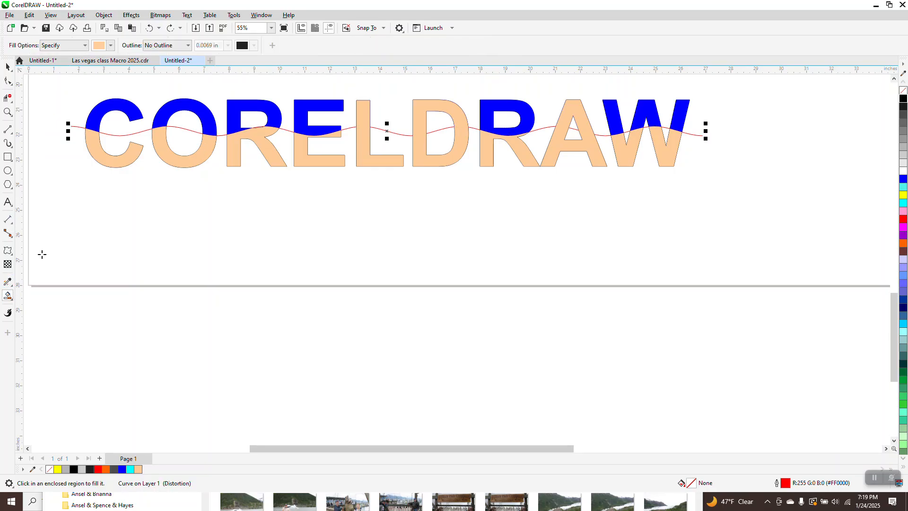
{"action": "left_click", "coordinate": [110, 46]}
{"action": "left_click", "coordinate": [129, 94]}
{"action": "left_click", "coordinate": [447, 105]}
{"action": "left_click", "coordinate": [447, 105]}
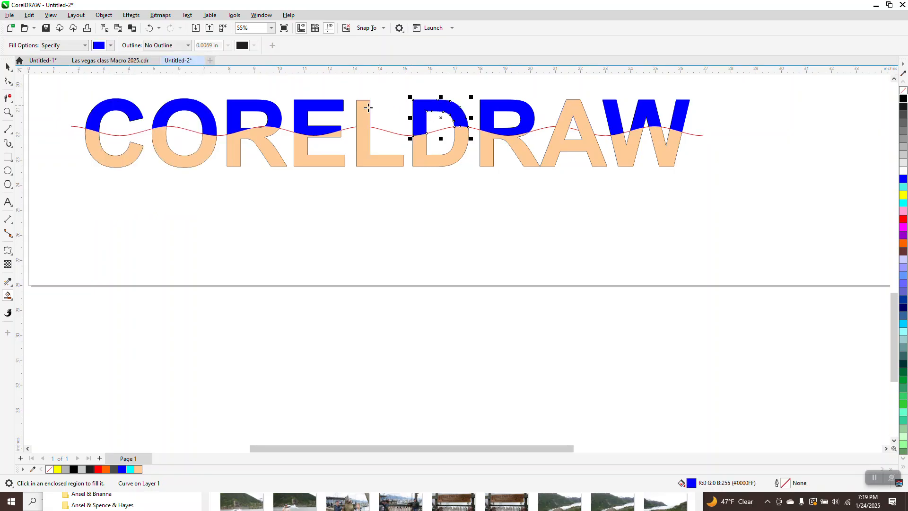
{"action": "left_click", "coordinate": [365, 111]}
Move the red wavy line off the two-color text to just below the bottom edge of the page.
{"action": "left_click", "coordinate": [8, 67]}
{"action": "left_click", "coordinate": [214, 217]}
{"action": "left_click_drag", "start_coordinate": [393, 136], "coordinate": [385, 300]}
{"action": "scroll", "coordinate": [389, 321], "scroll_direction": "down", "scroll_amount": 1}
{"action": "scroll", "coordinate": [390, 322], "scroll_direction": "down", "scroll_amount": 3}
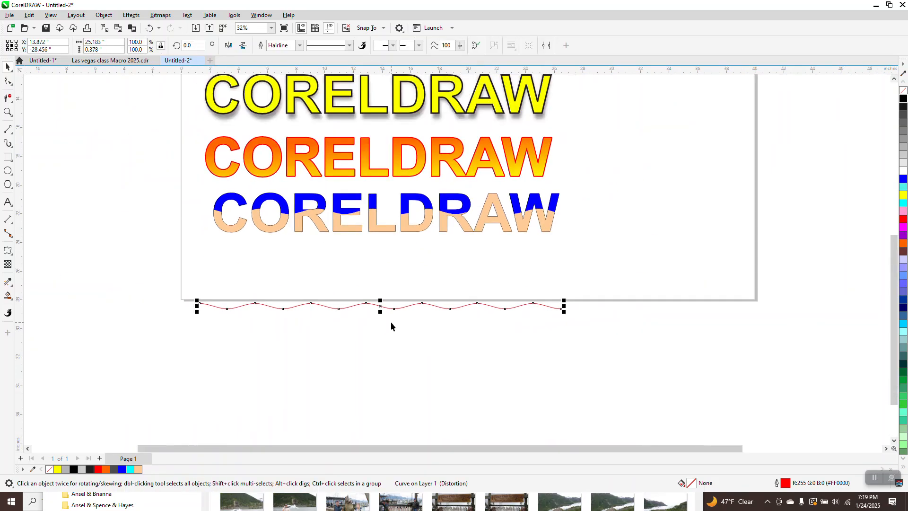